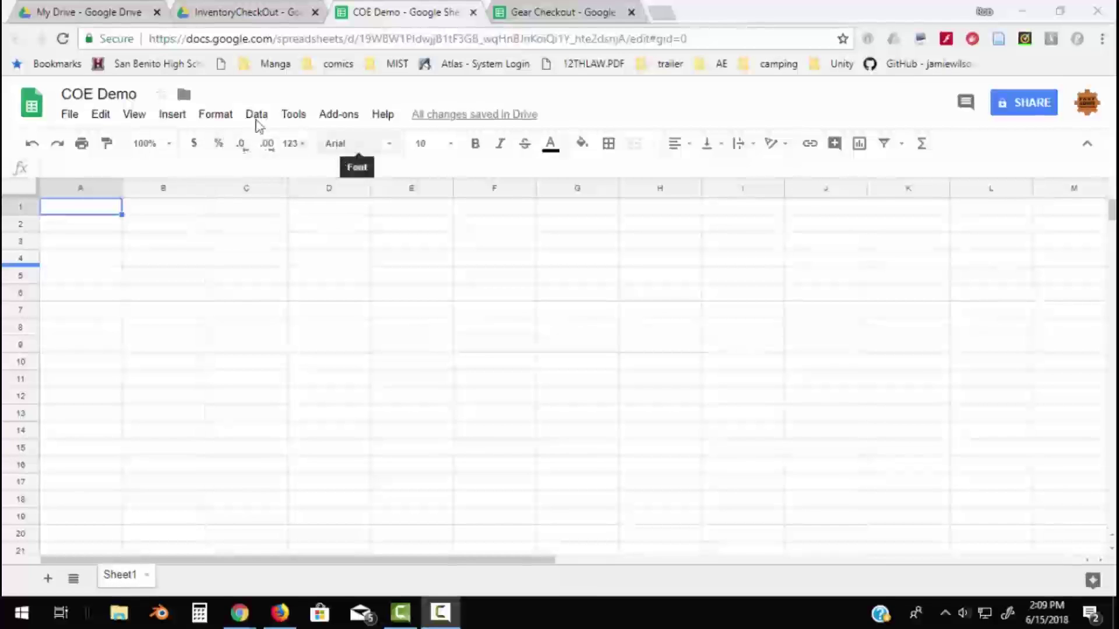
Launch the Check Out Easy! sidebar from the Add-ons menu, relaunching it once.
click(339, 114)
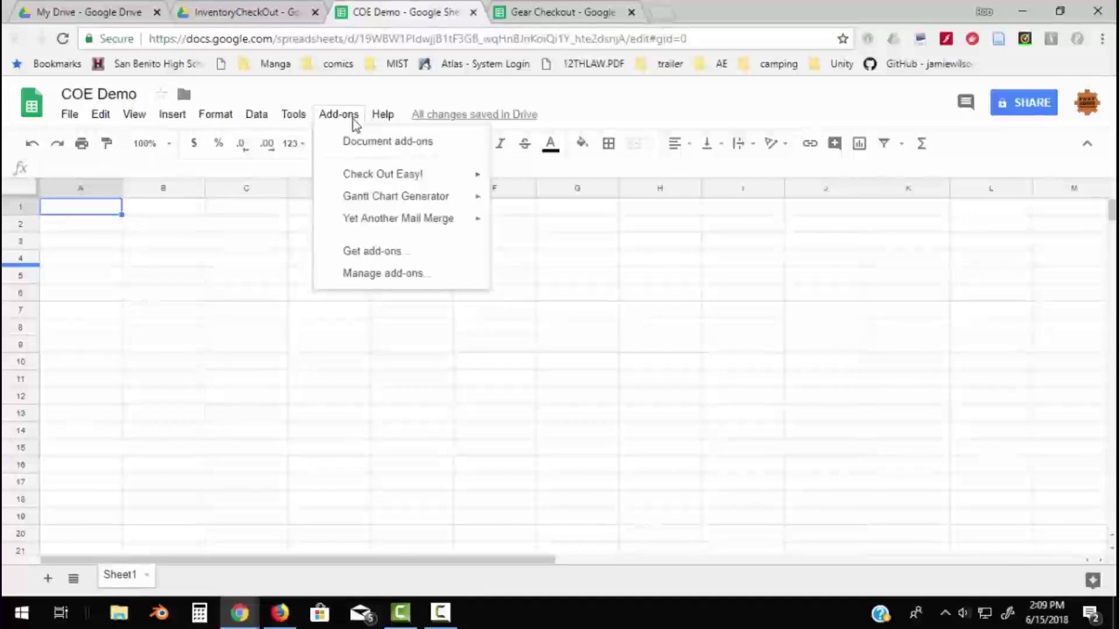
mouse_move(371, 174)
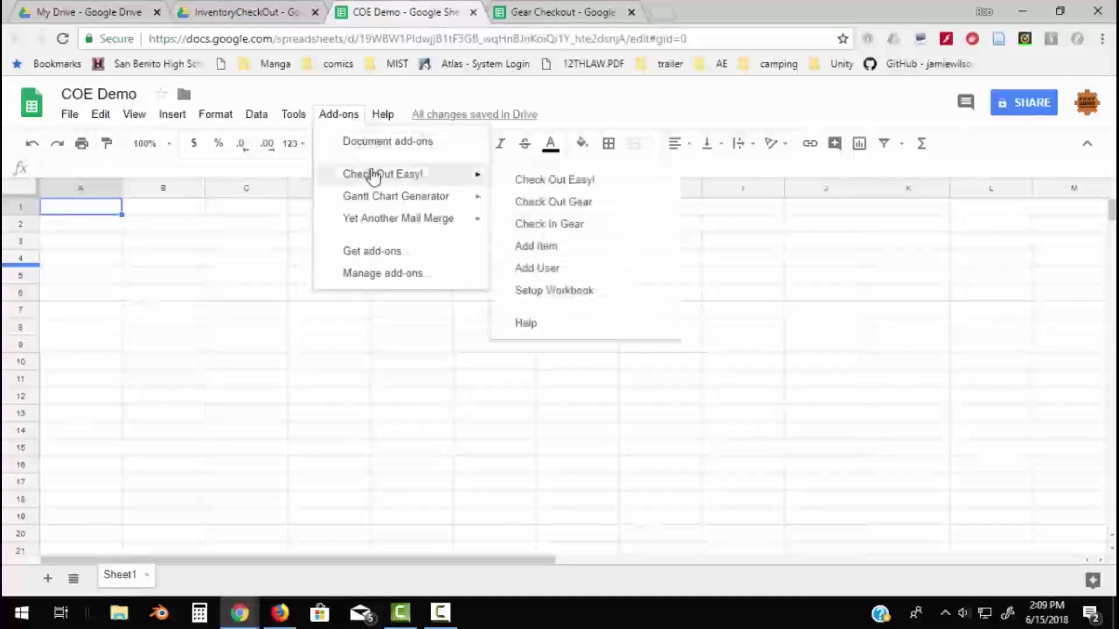
click(594, 179)
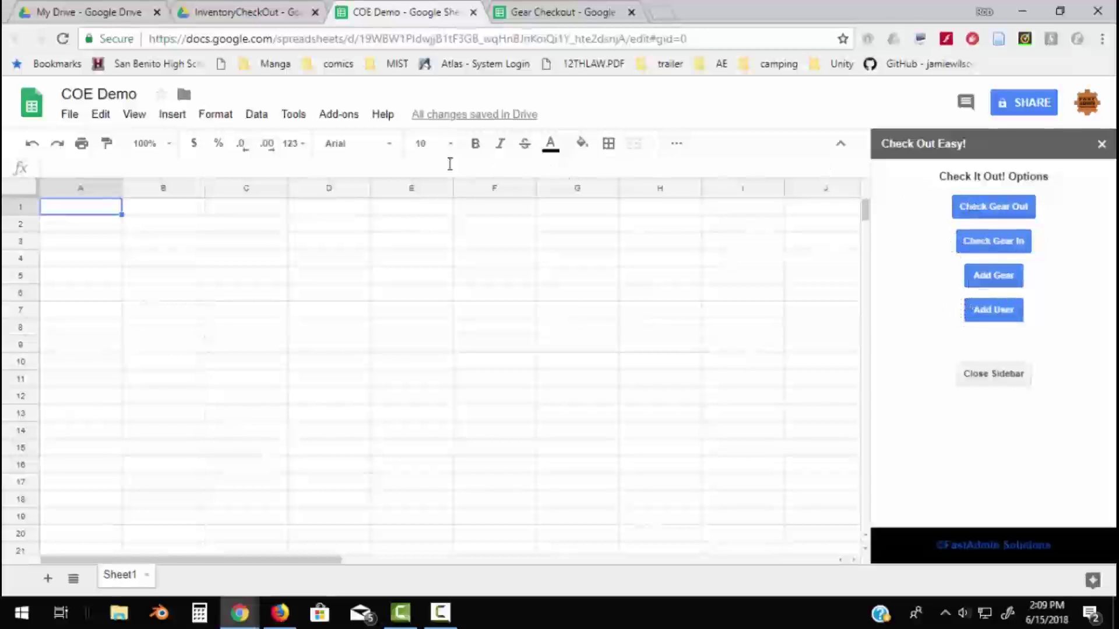
click(336, 114)
mouse_move(358, 181)
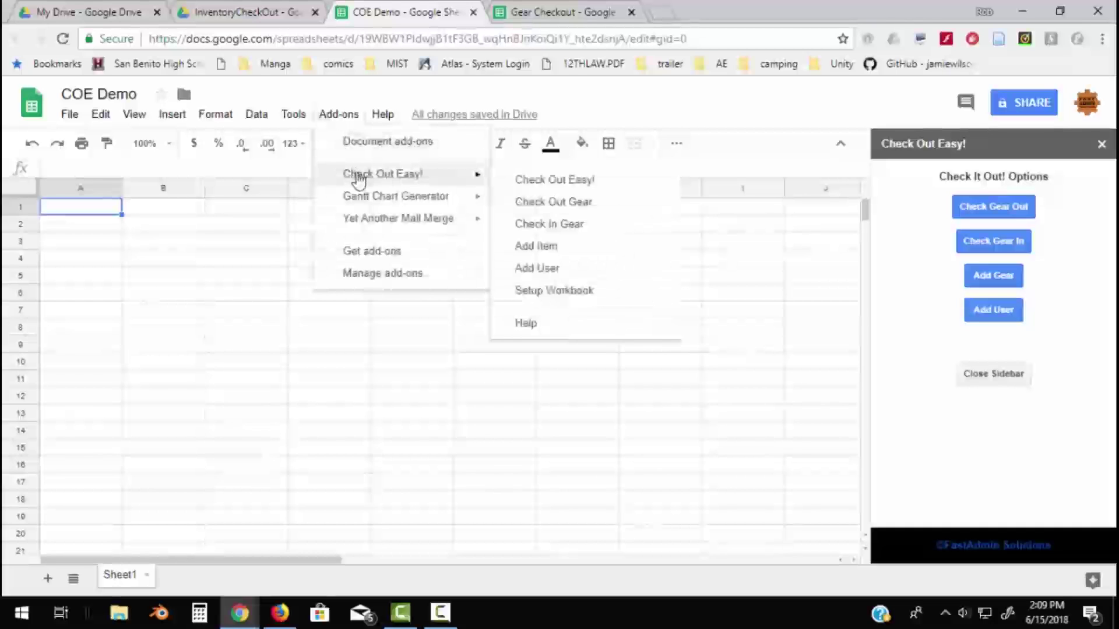
click(562, 190)
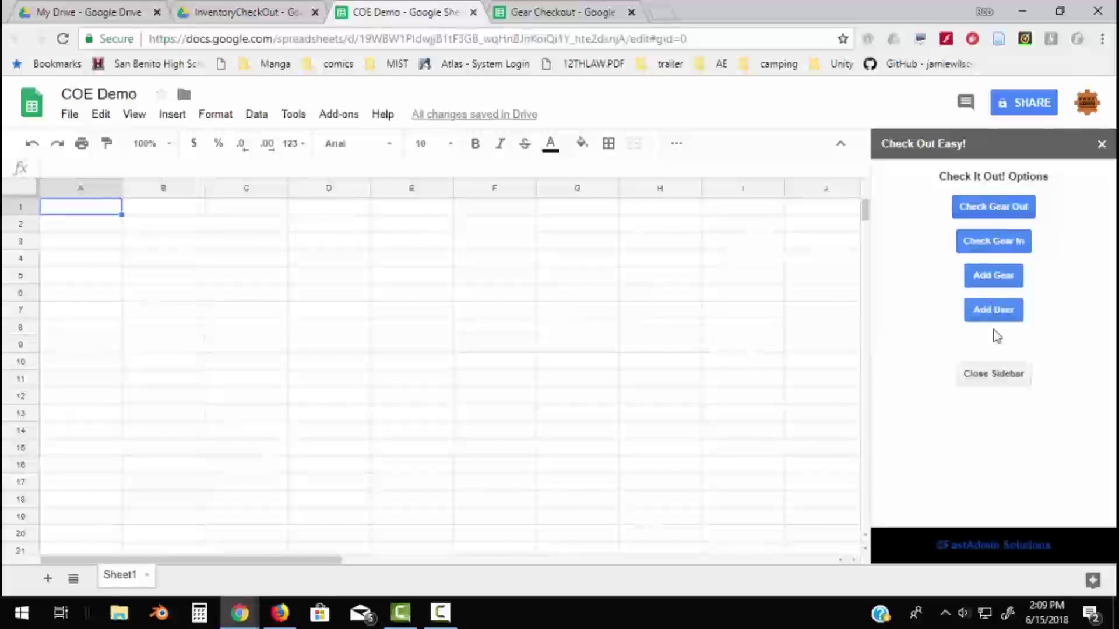
Run Check Out Easy!'s Setup Workbook to create its tracking sheets.
click(325, 118)
mouse_move(360, 178)
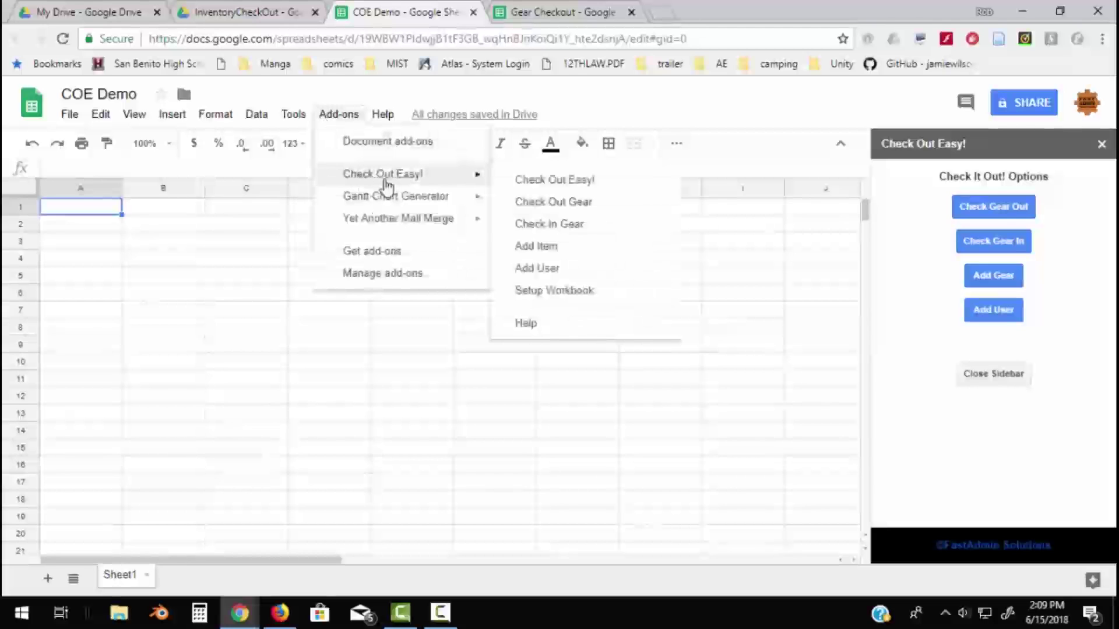
click(610, 296)
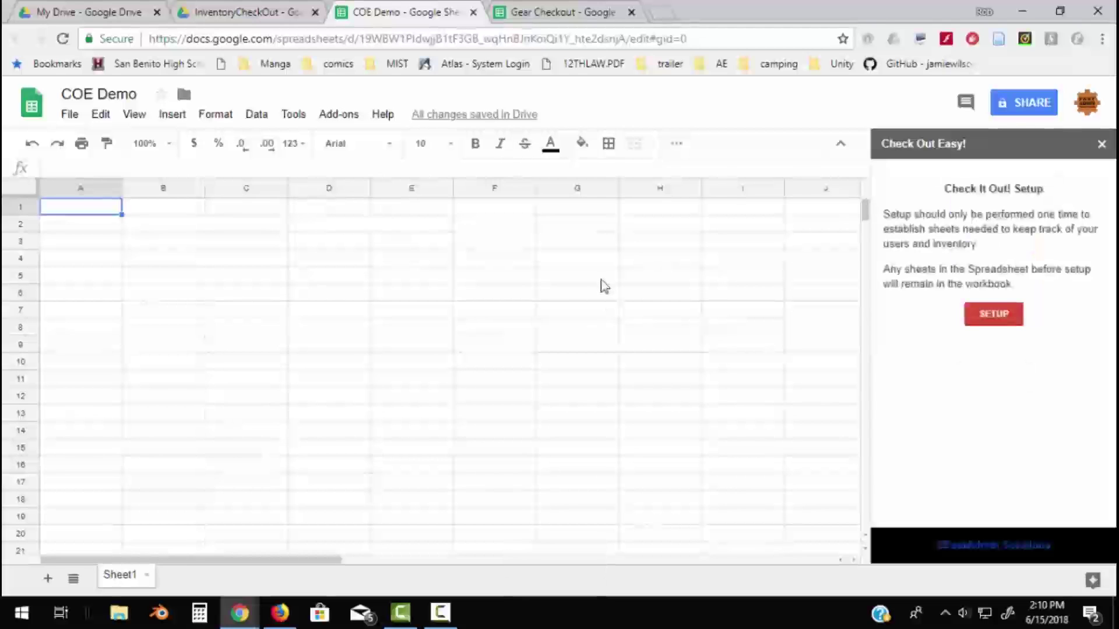
click(994, 316)
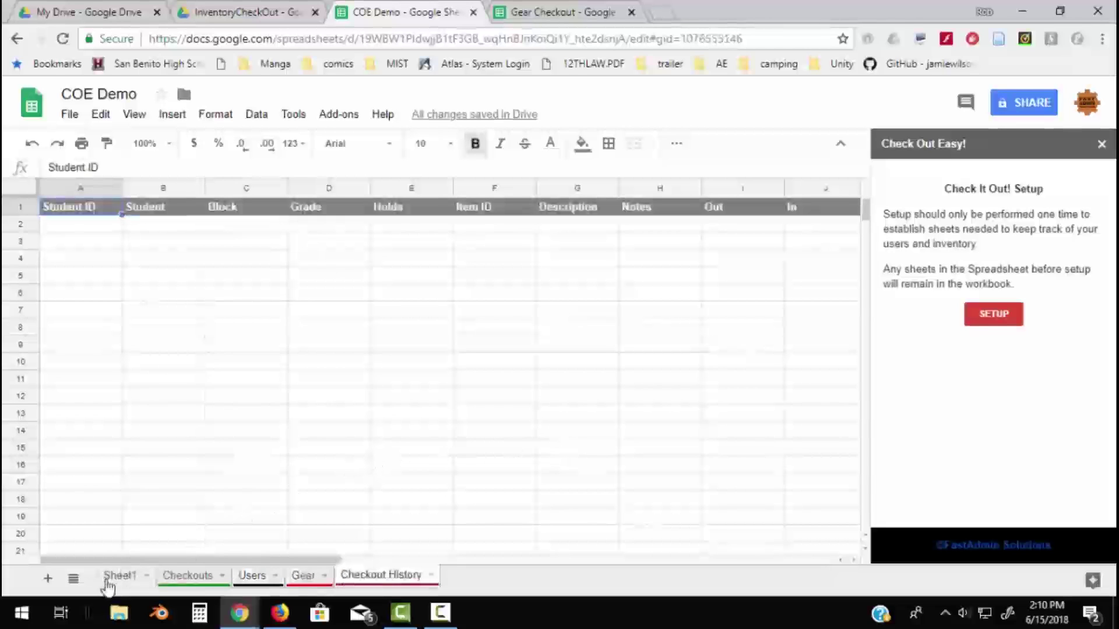
Delete Sheet1, then look over the new Users and Gear sheets.
click(130, 578)
click(147, 576)
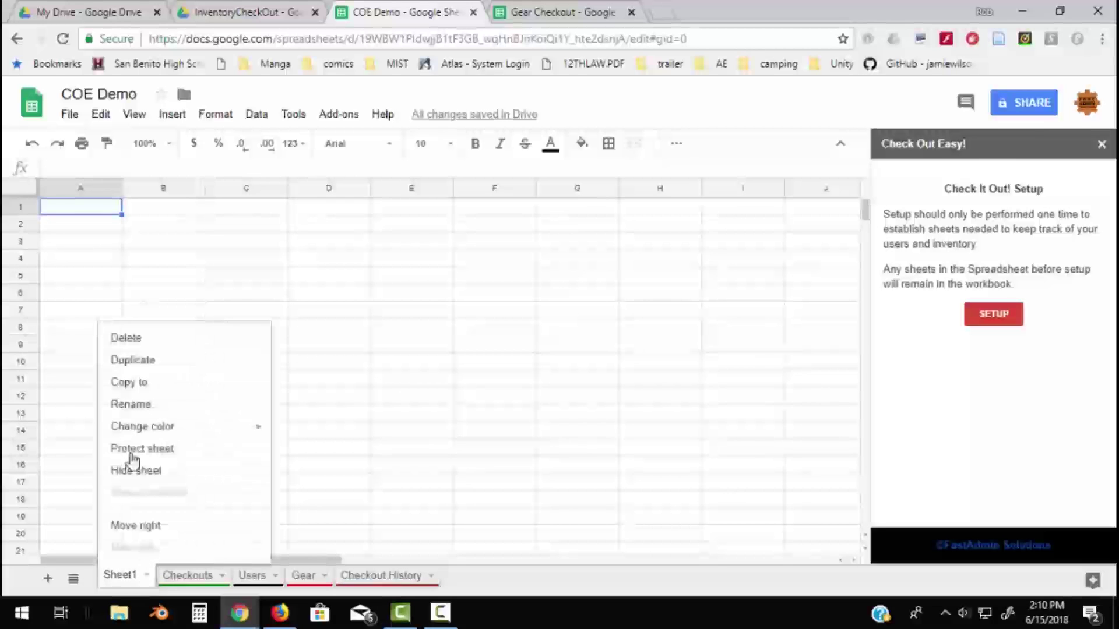
click(153, 345)
click(376, 366)
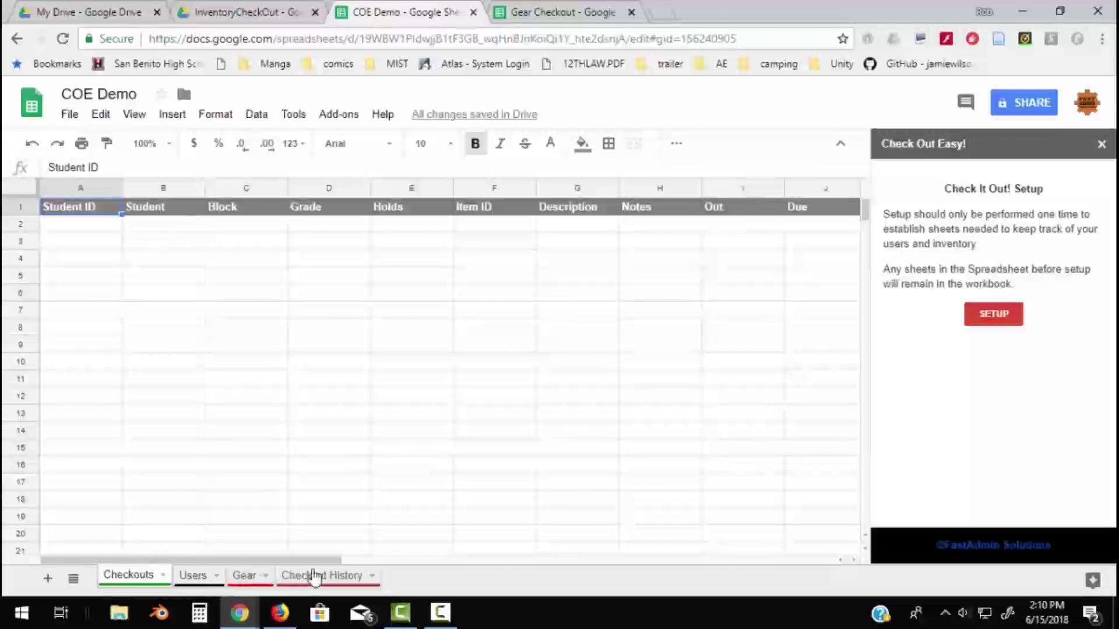
click(194, 577)
click(246, 580)
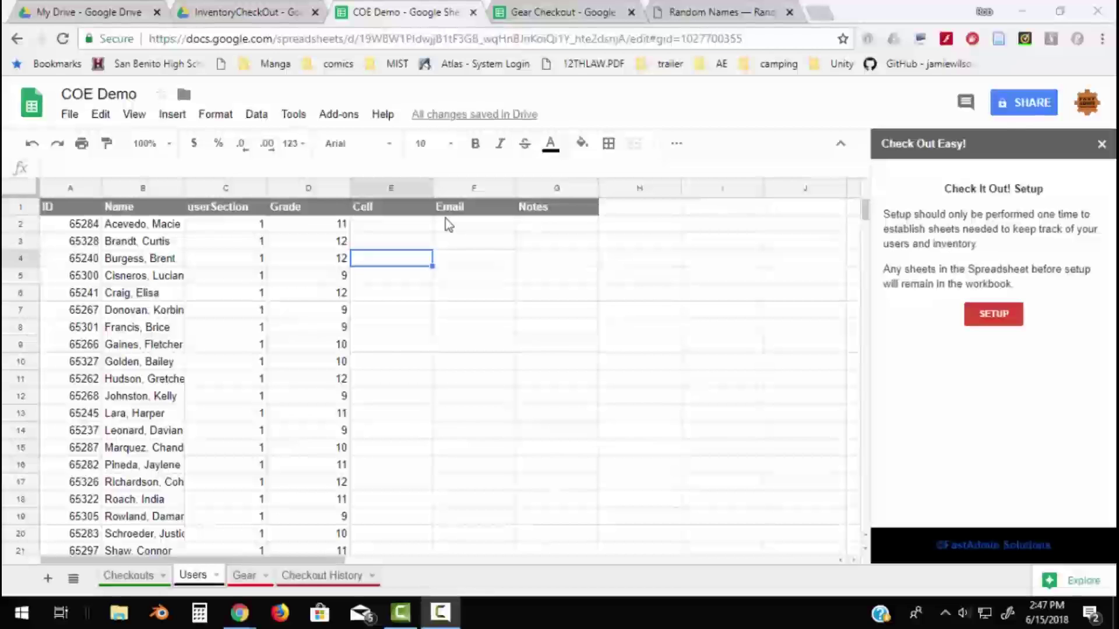
Scroll through the Users student roster, then view the Gear inventory and empty Checkouts sheet.
scroll(341, 300, down, 9)
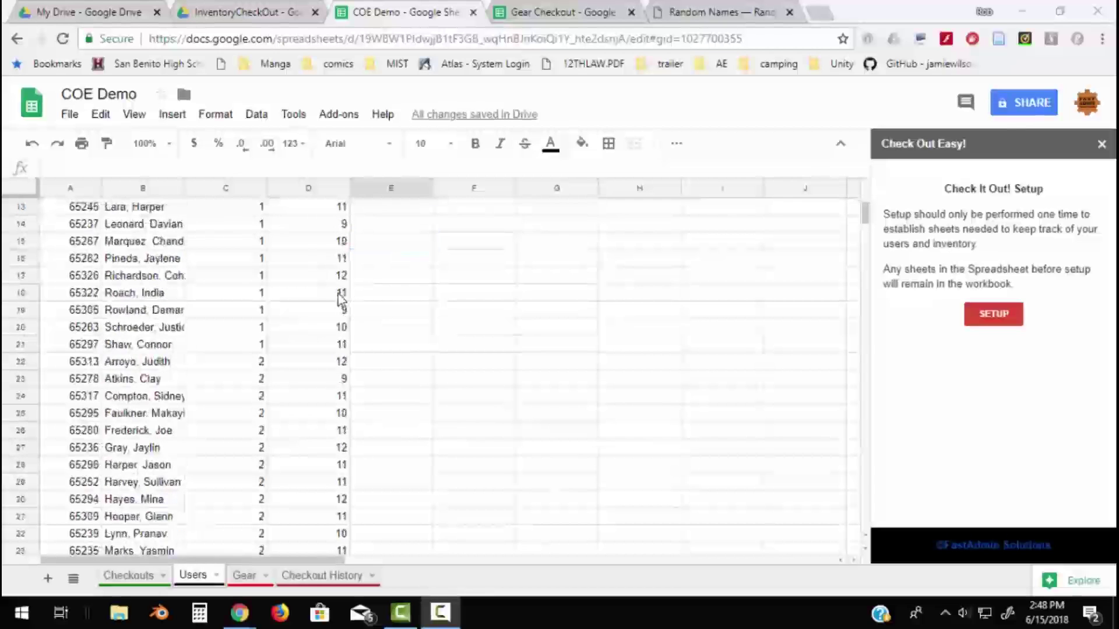
scroll(341, 300, down, 18)
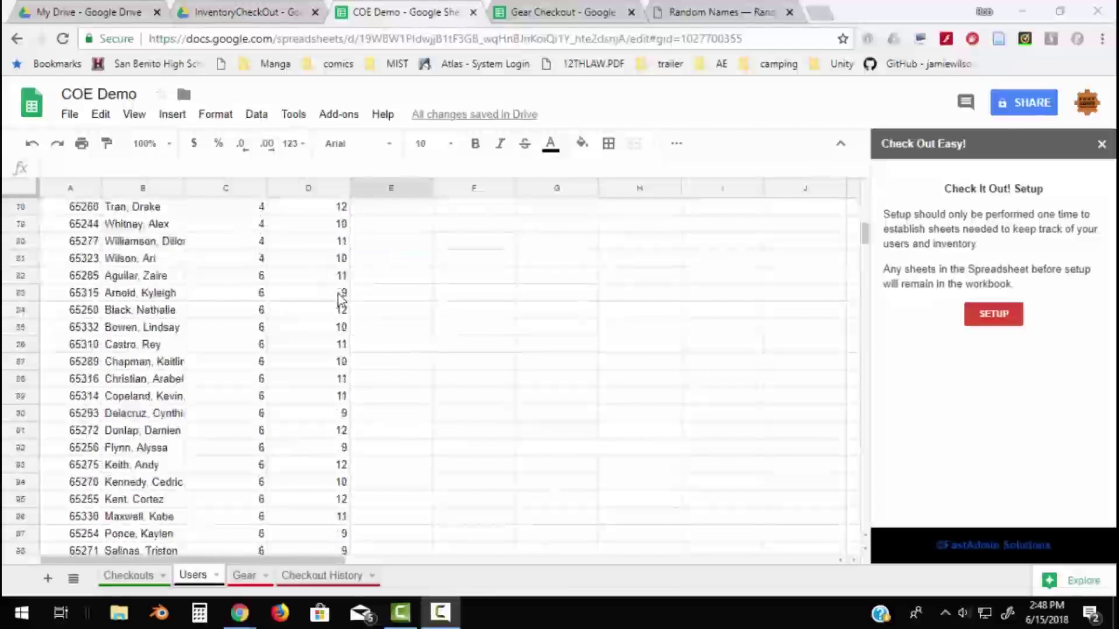
scroll(341, 300, up, 8)
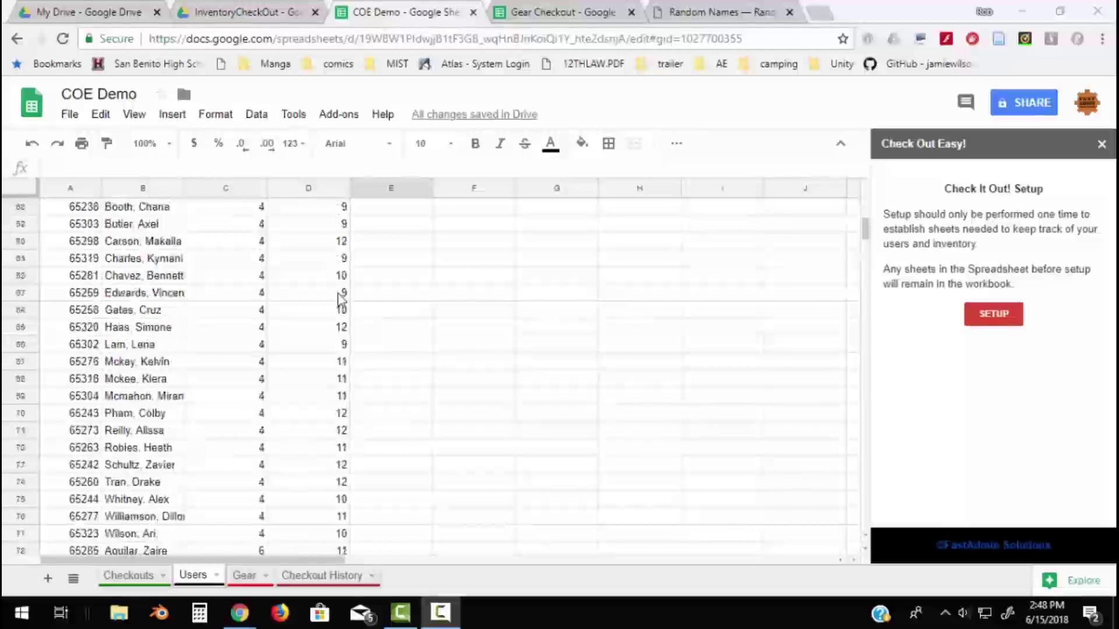
click(244, 576)
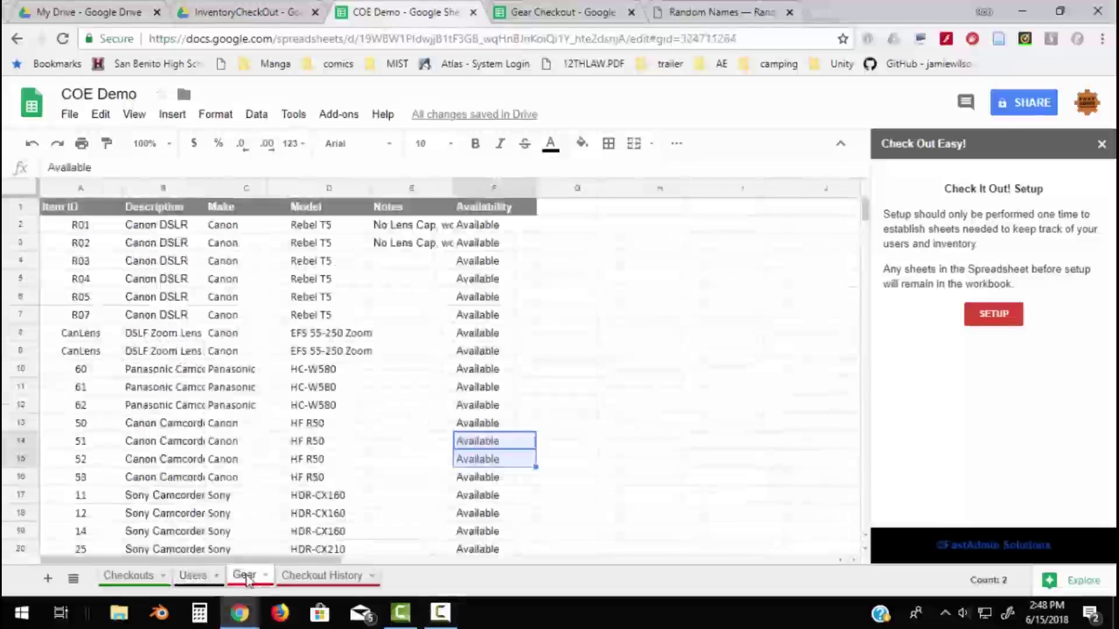
click(130, 576)
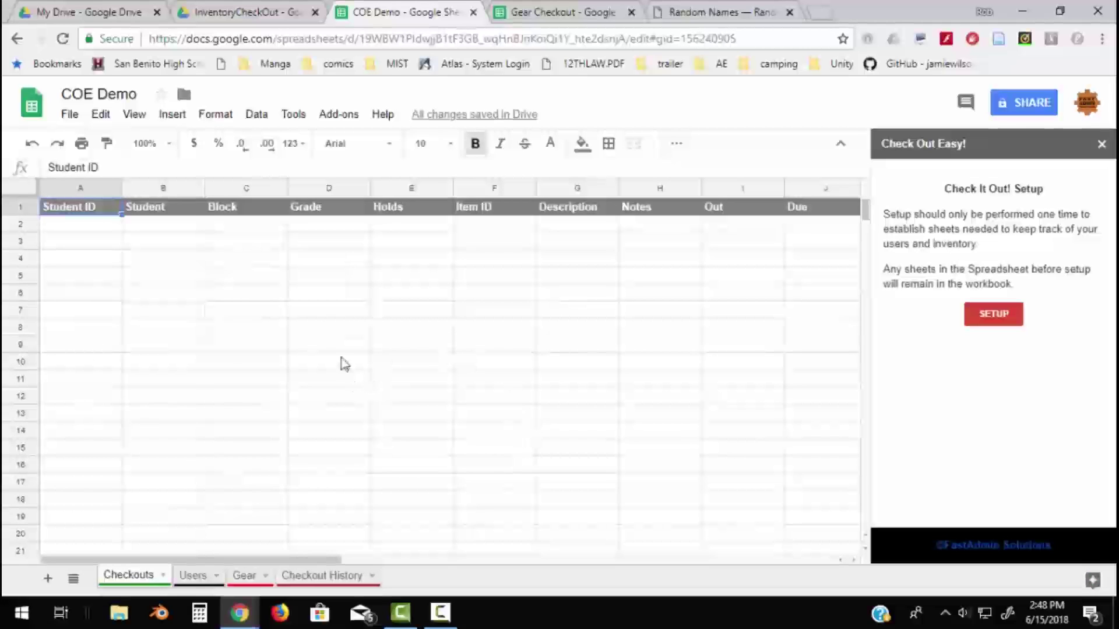
Reopen the Check Out Easy! sidebar and start a gear checkout.
click(341, 116)
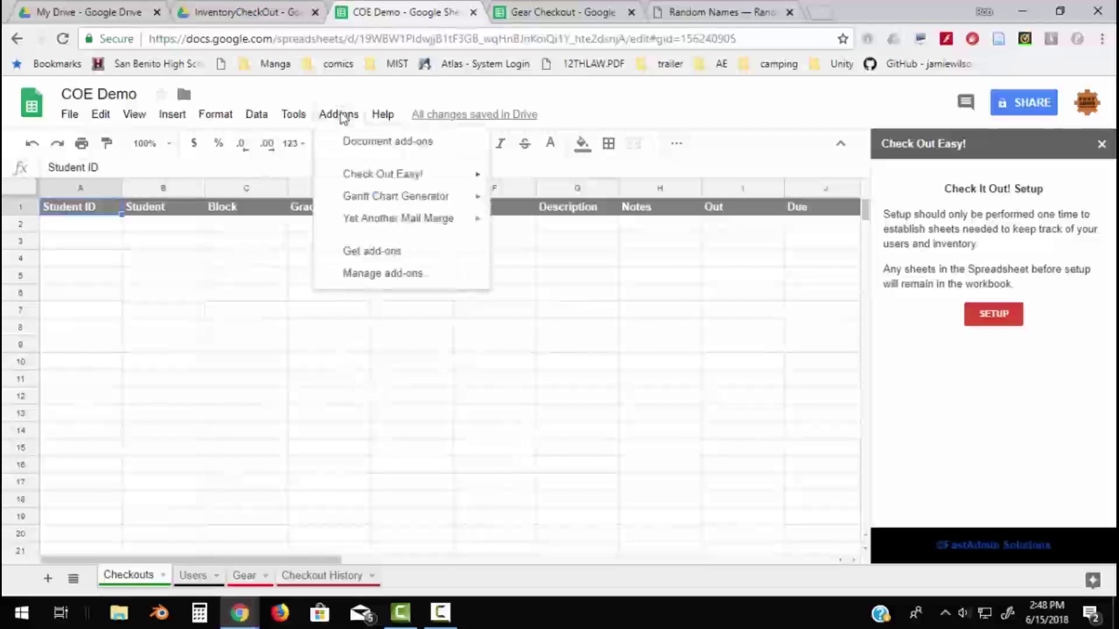
mouse_move(371, 180)
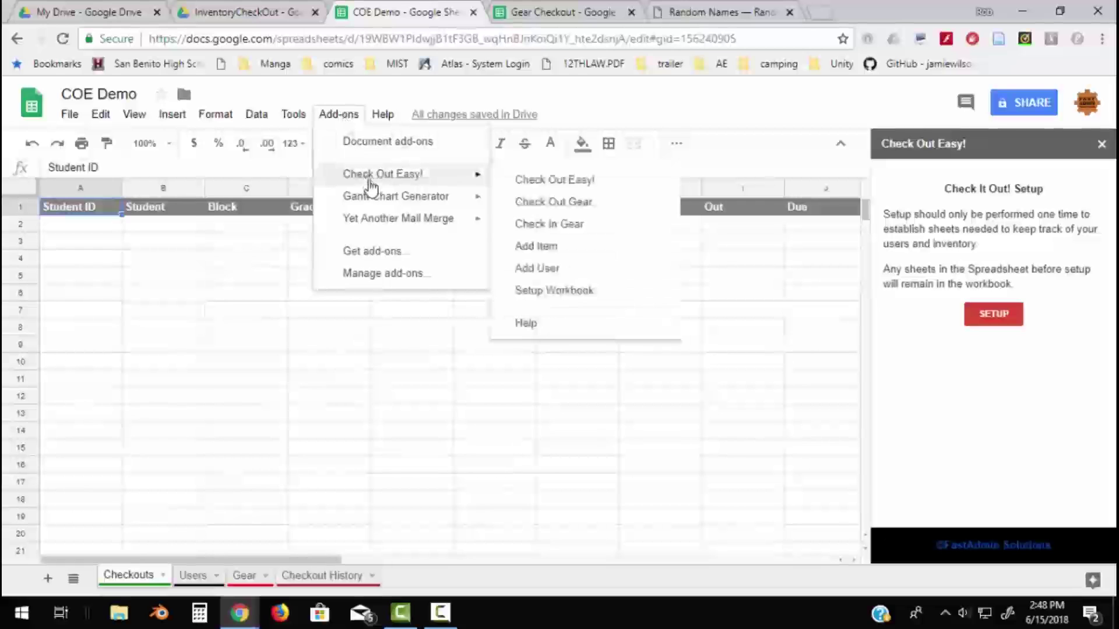
click(548, 187)
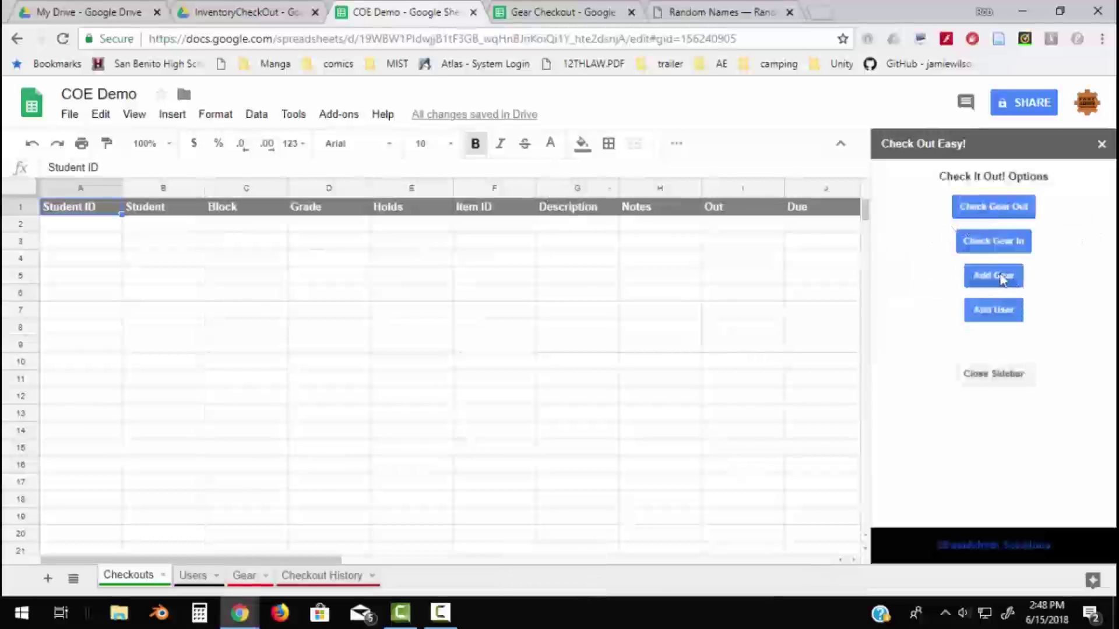
click(994, 208)
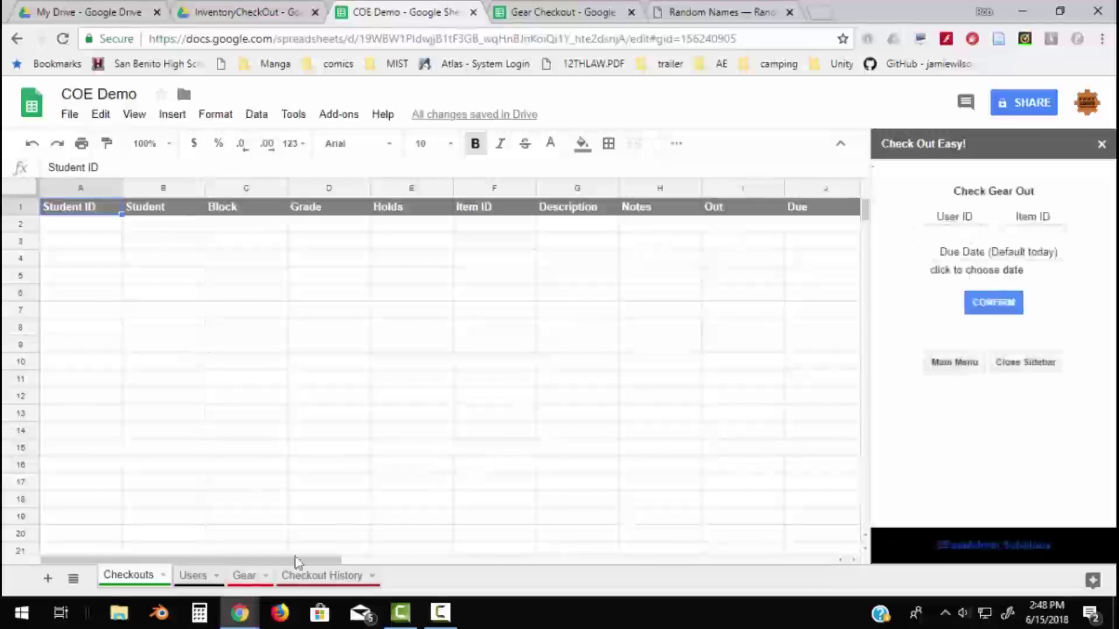
Check out item 52 to the student in Users cell A50, due June 20, 2018.
click(193, 576)
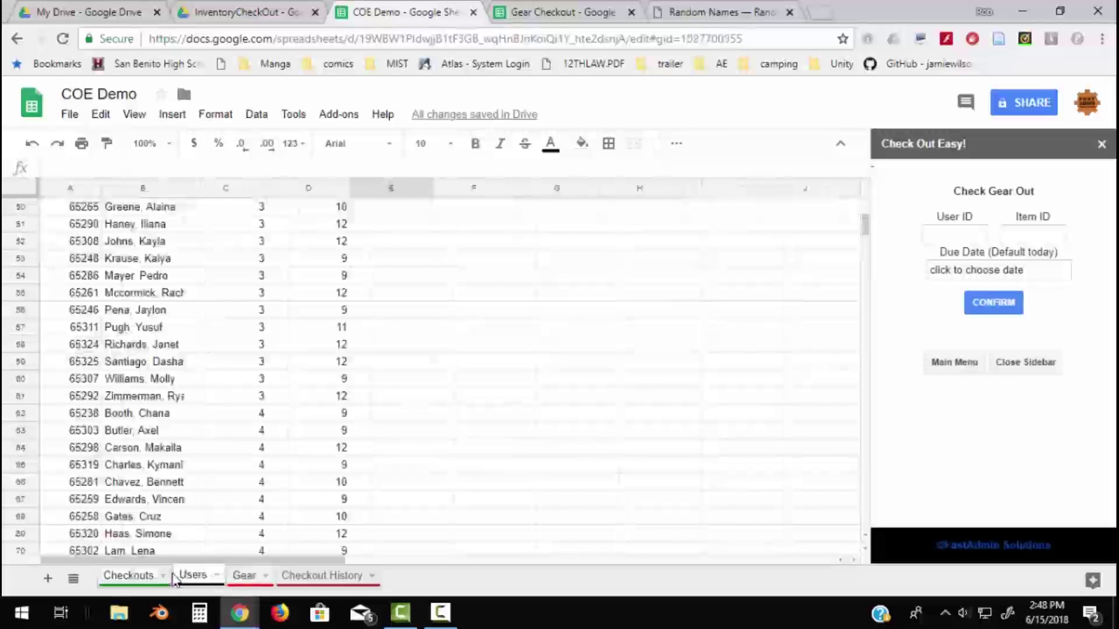
click(85, 212)
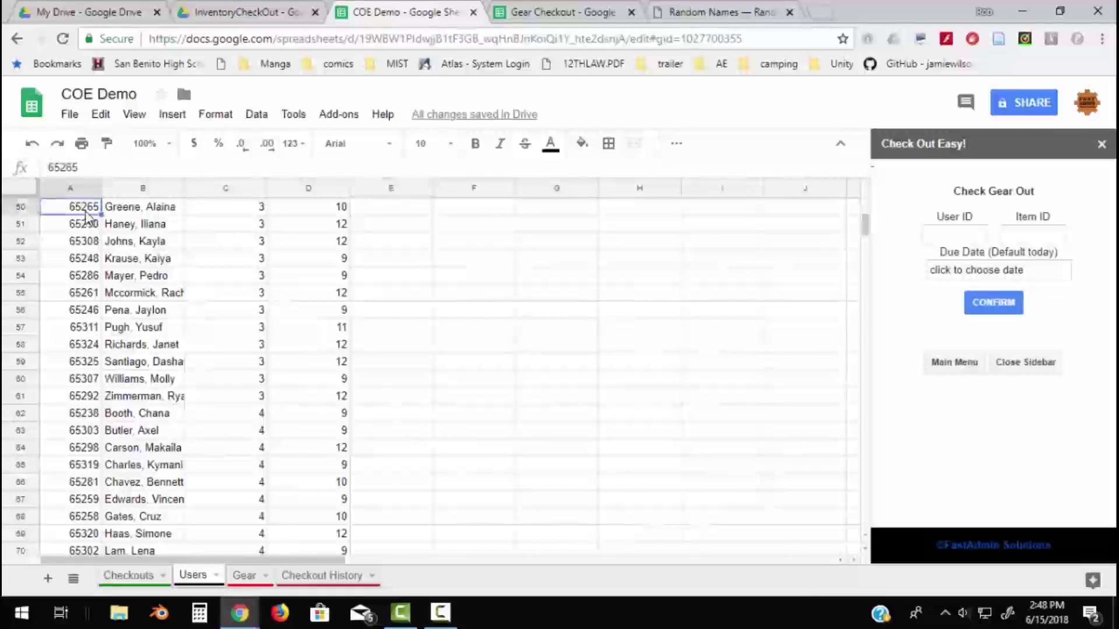
key(ctrl+c)
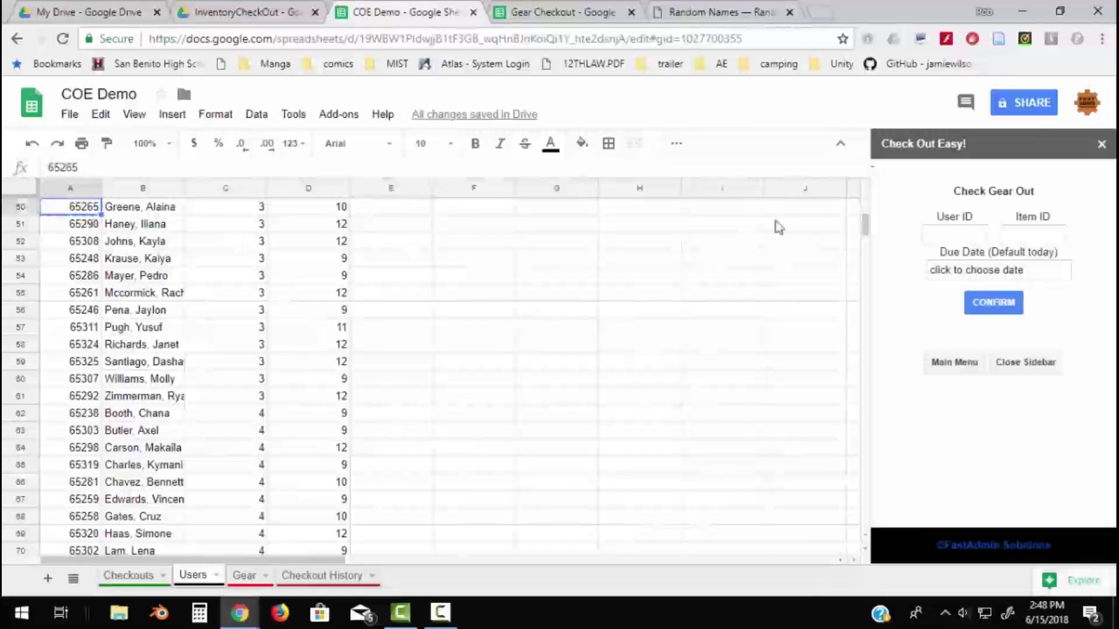
click(960, 239)
key(ctrl+v)
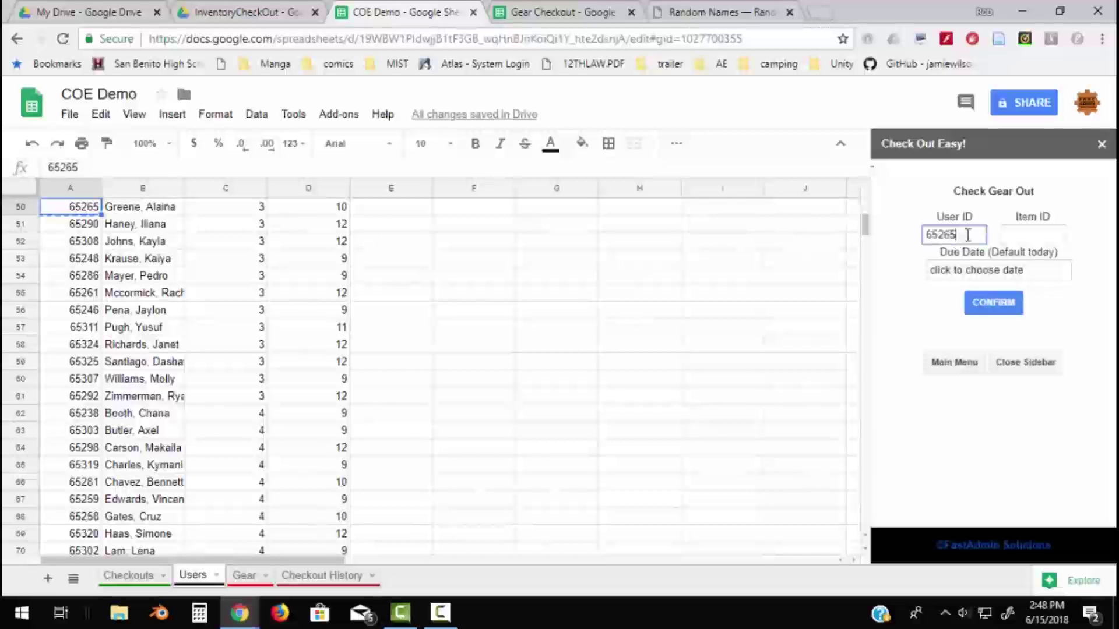
click(1015, 235)
text(52)
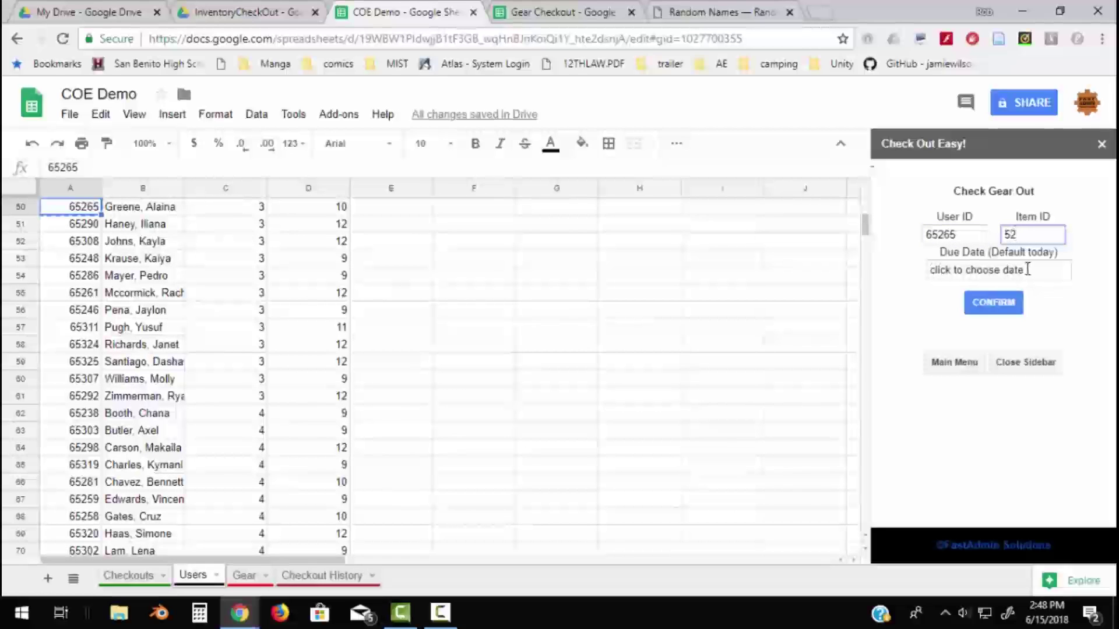
click(995, 269)
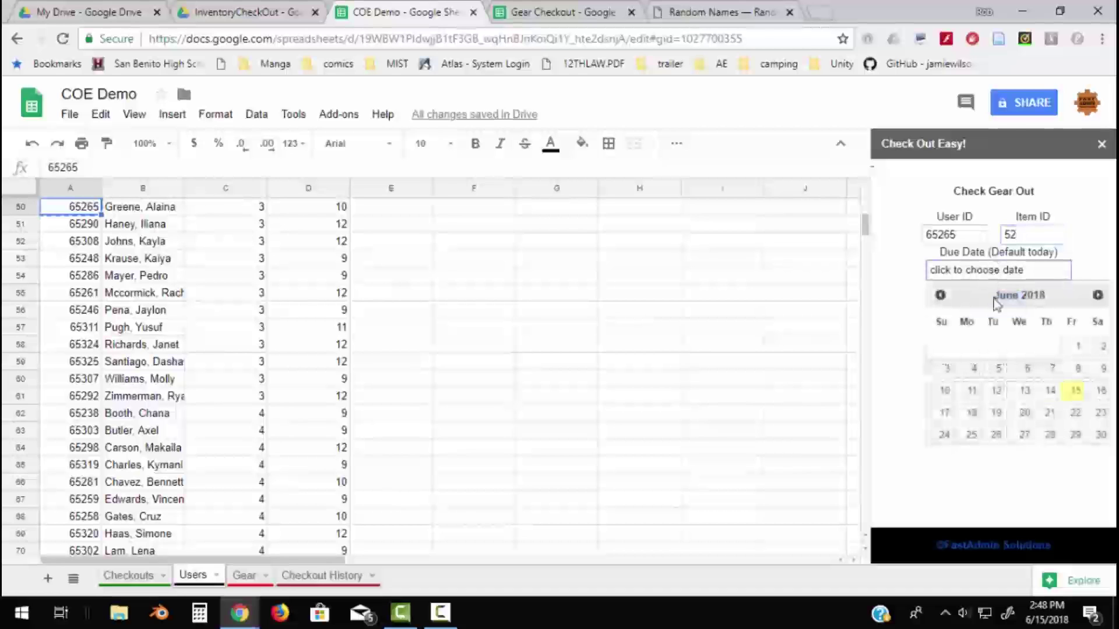
click(1023, 414)
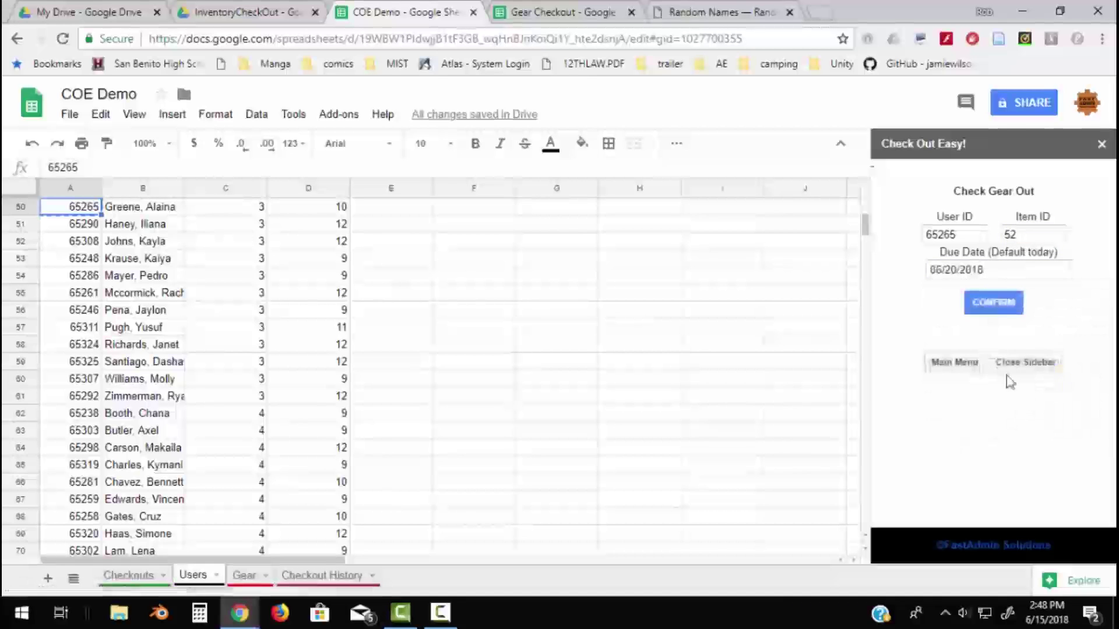
click(992, 303)
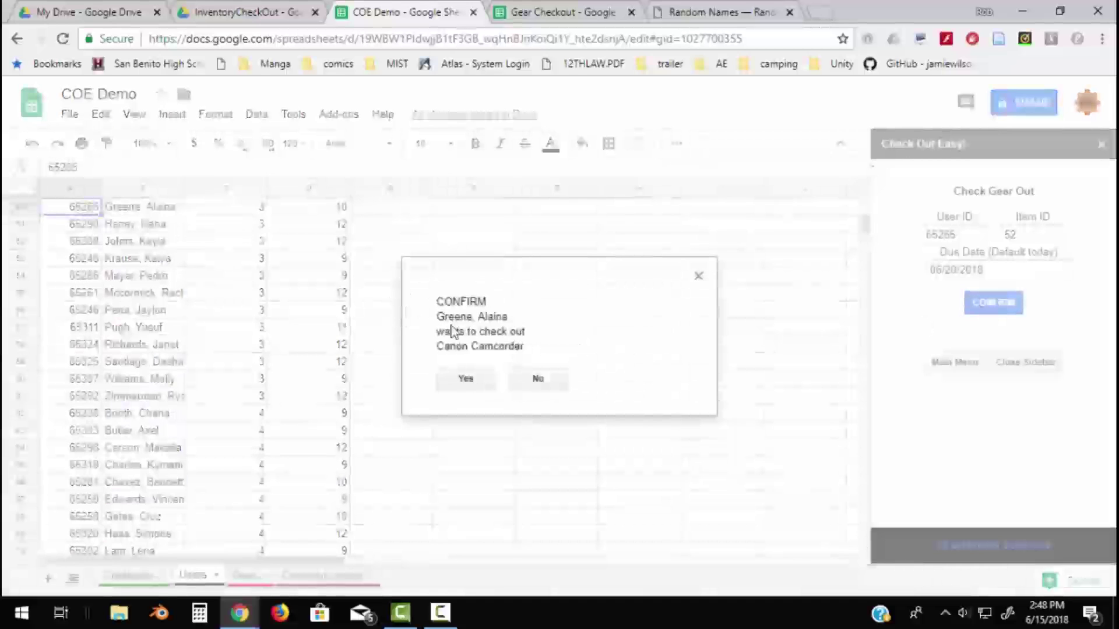
click(465, 379)
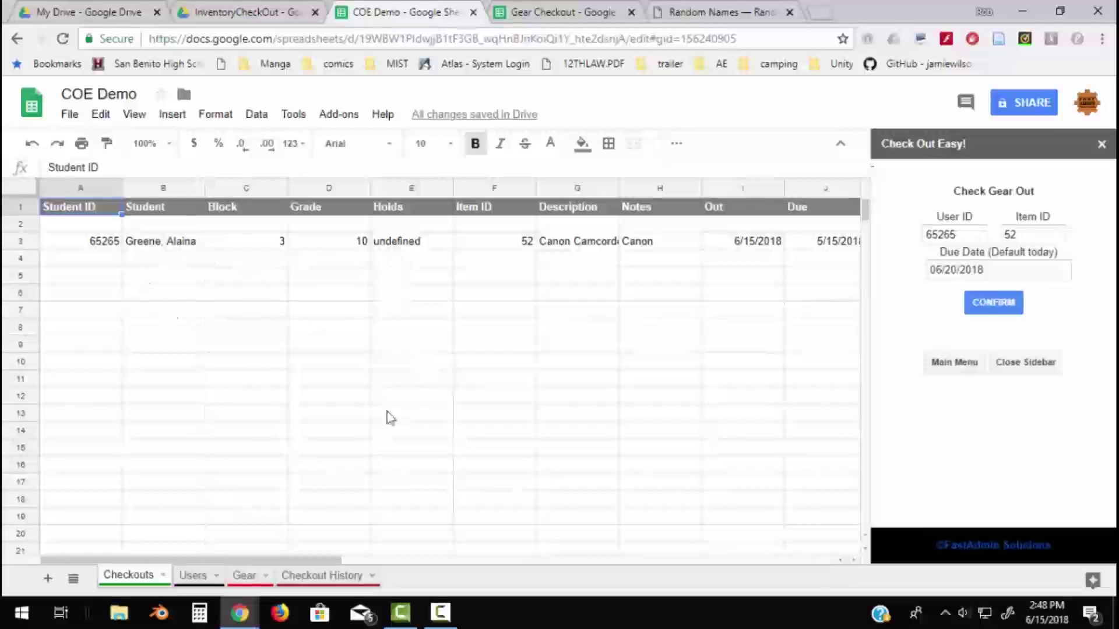
Compare the Checkout History and Checkouts sheets, then return the sidebar to its main menu.
click(322, 576)
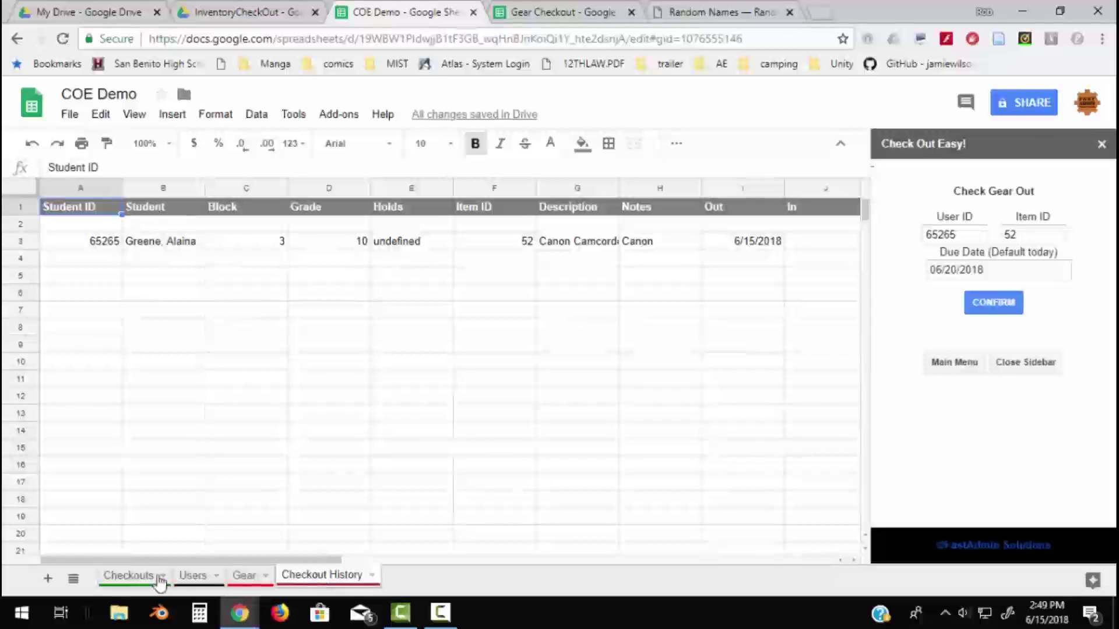
click(161, 578)
click(309, 575)
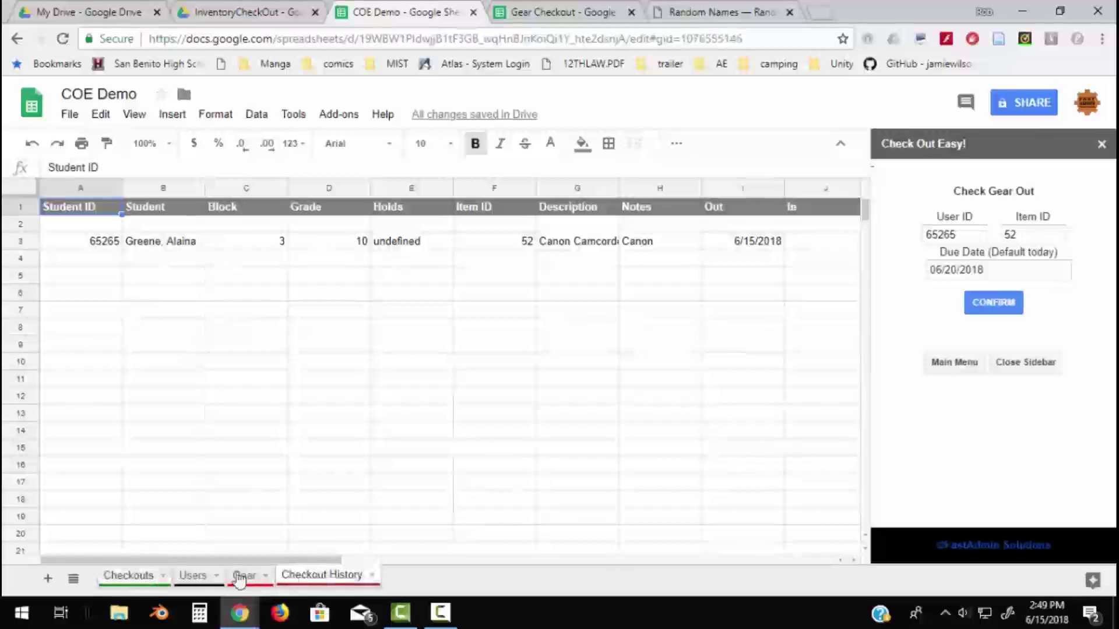
click(131, 576)
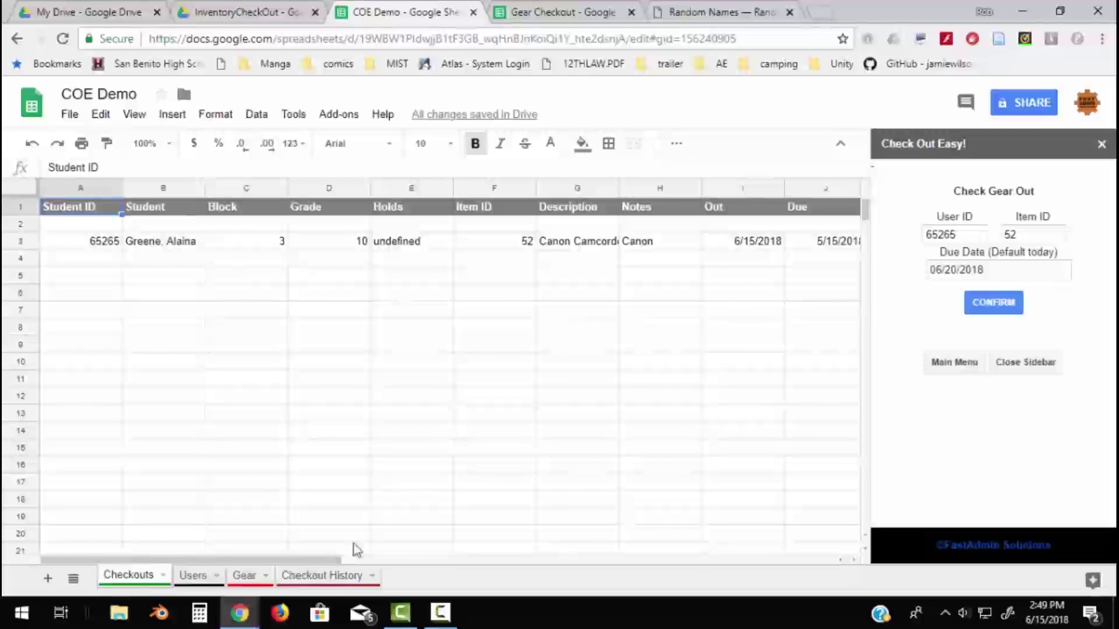
click(955, 363)
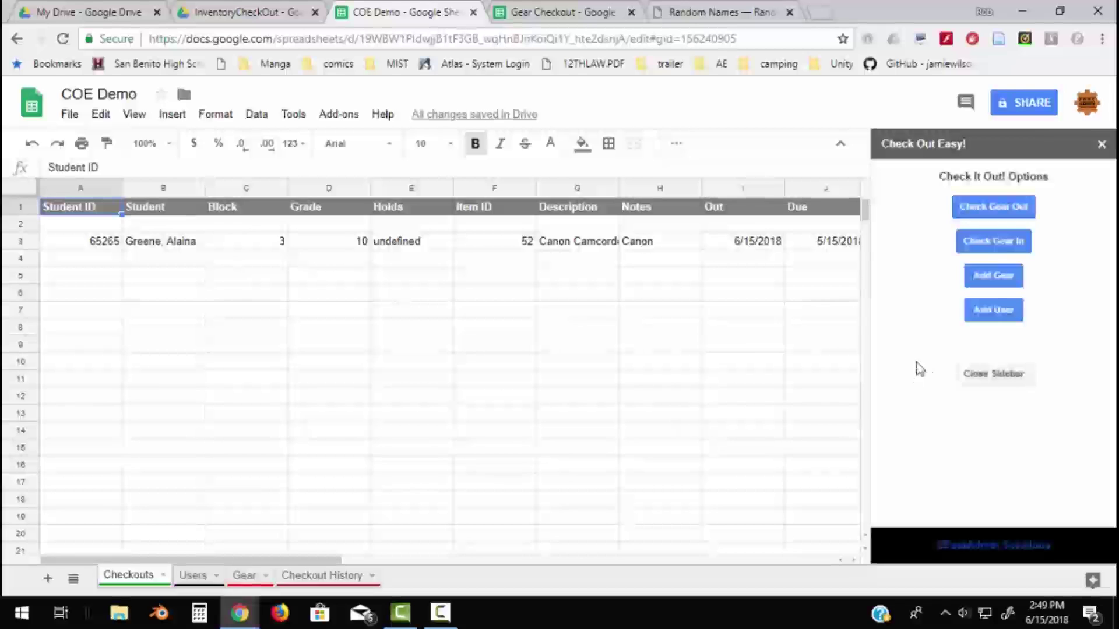
Check item 52 back in and dismiss the confirmation.
click(994, 243)
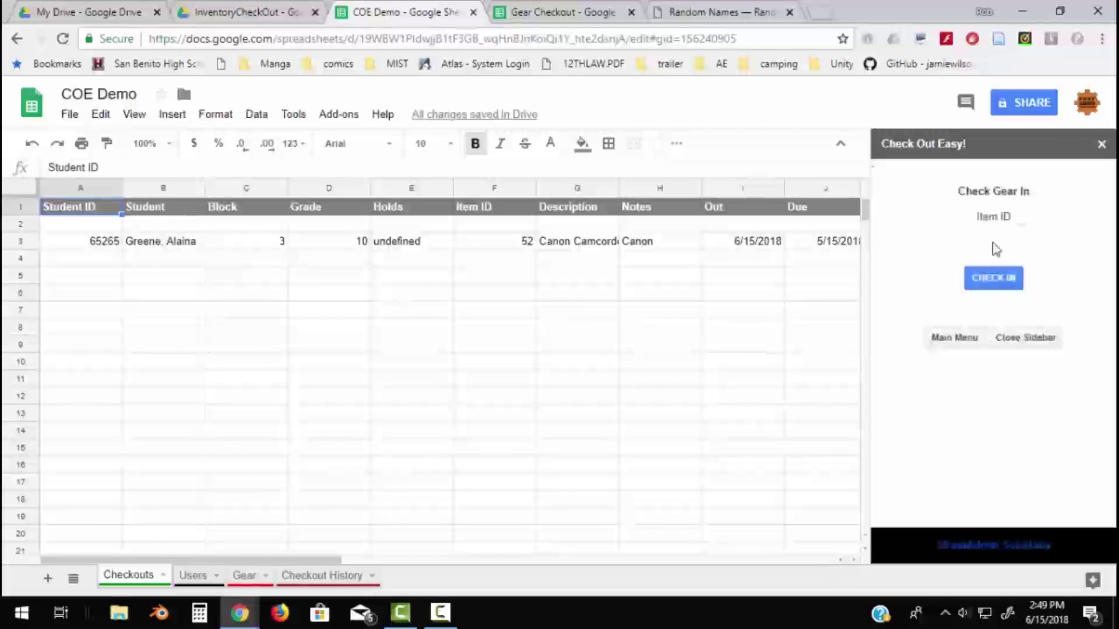
click(995, 233)
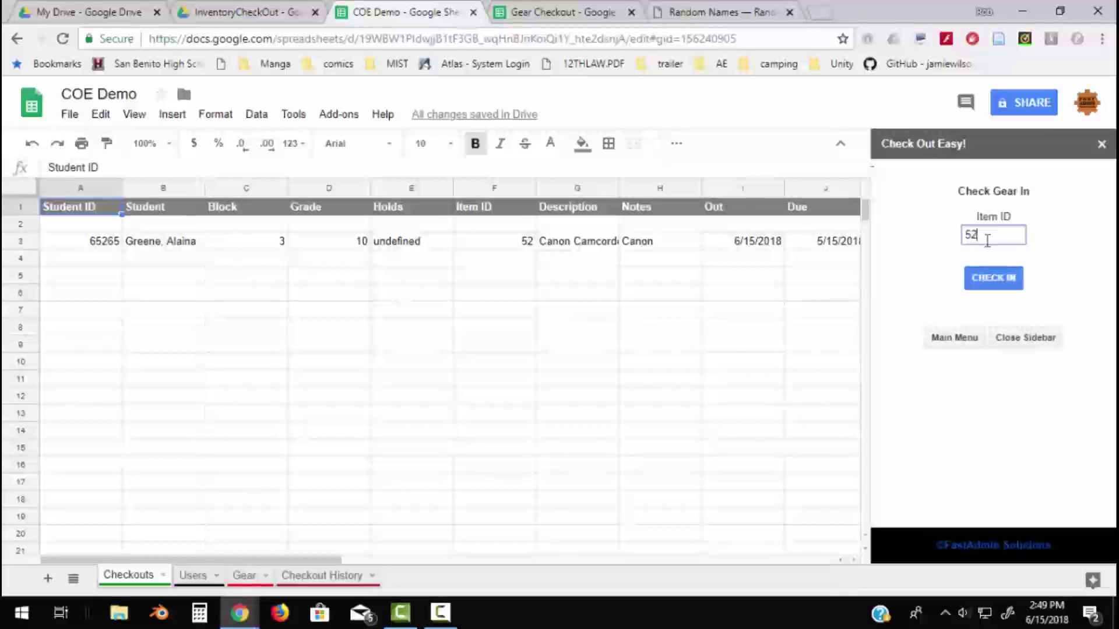
click(980, 279)
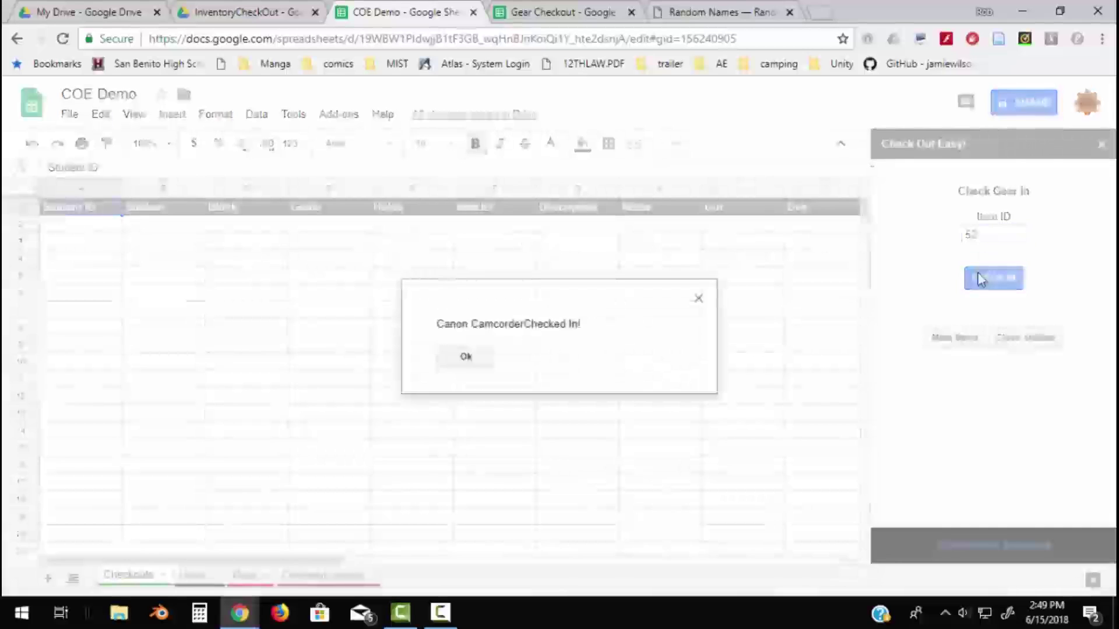
click(482, 357)
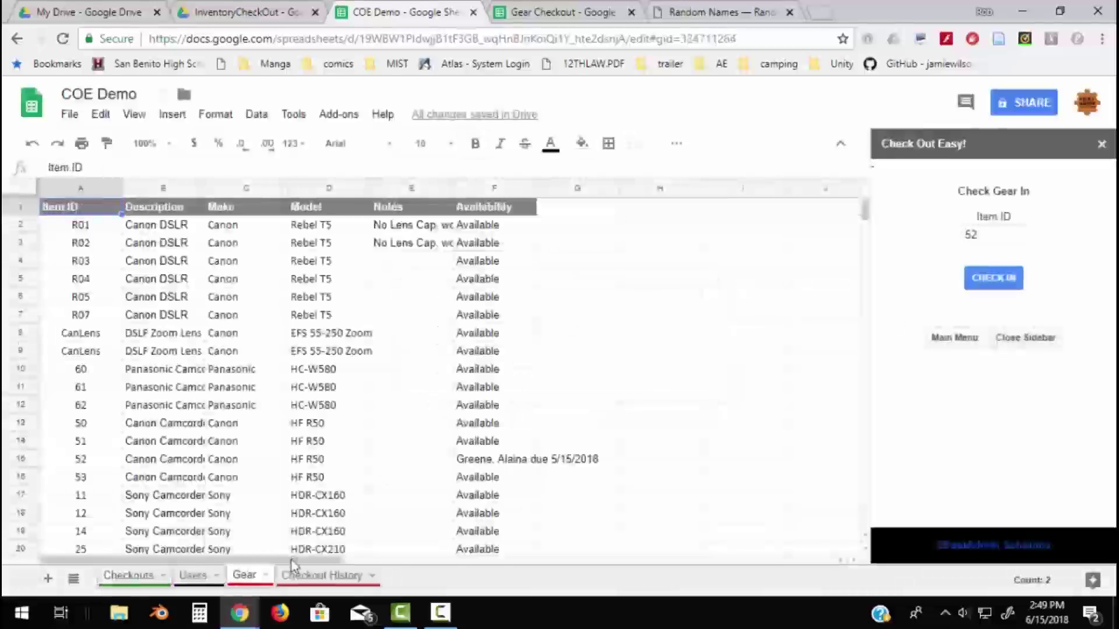
Review Checkout History and the emptied Checkouts sheet, then go back to the main menu.
click(289, 576)
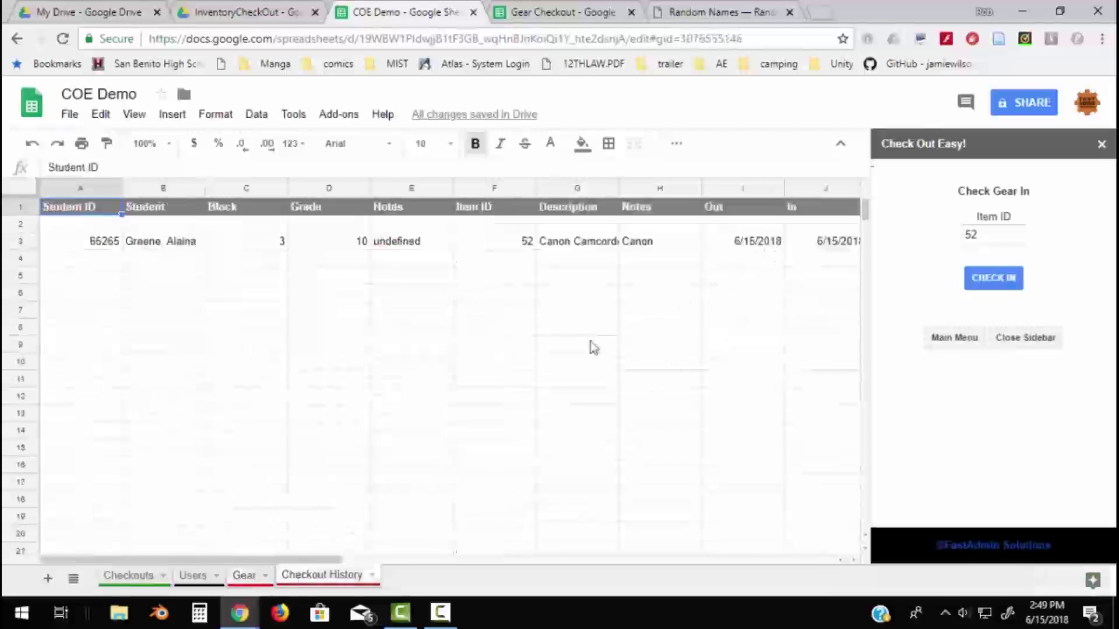
click(146, 577)
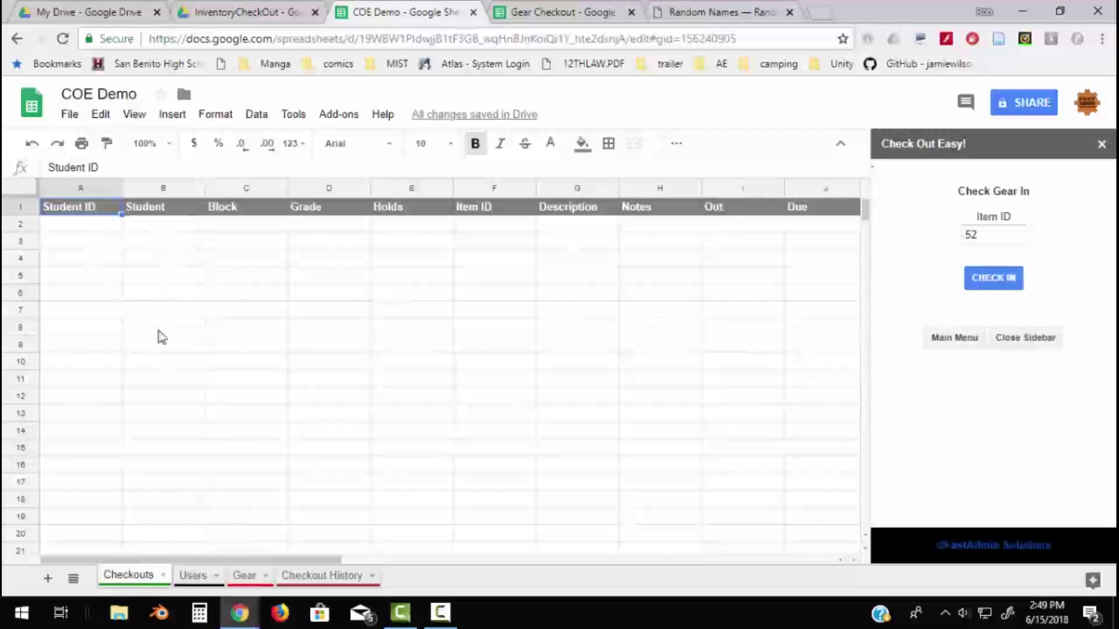
click(996, 278)
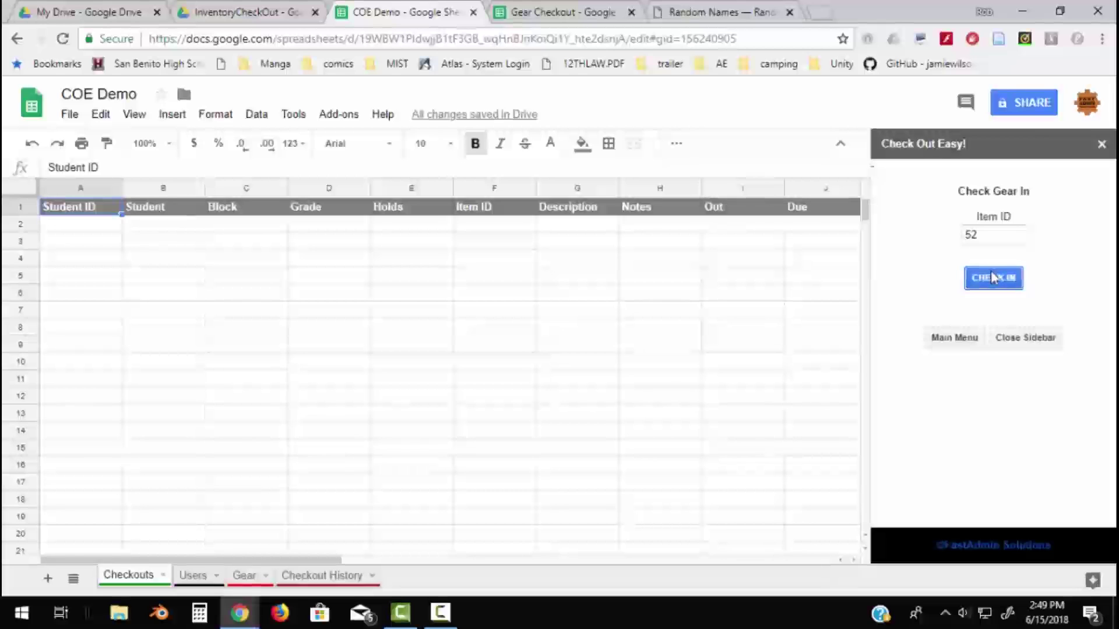
click(943, 340)
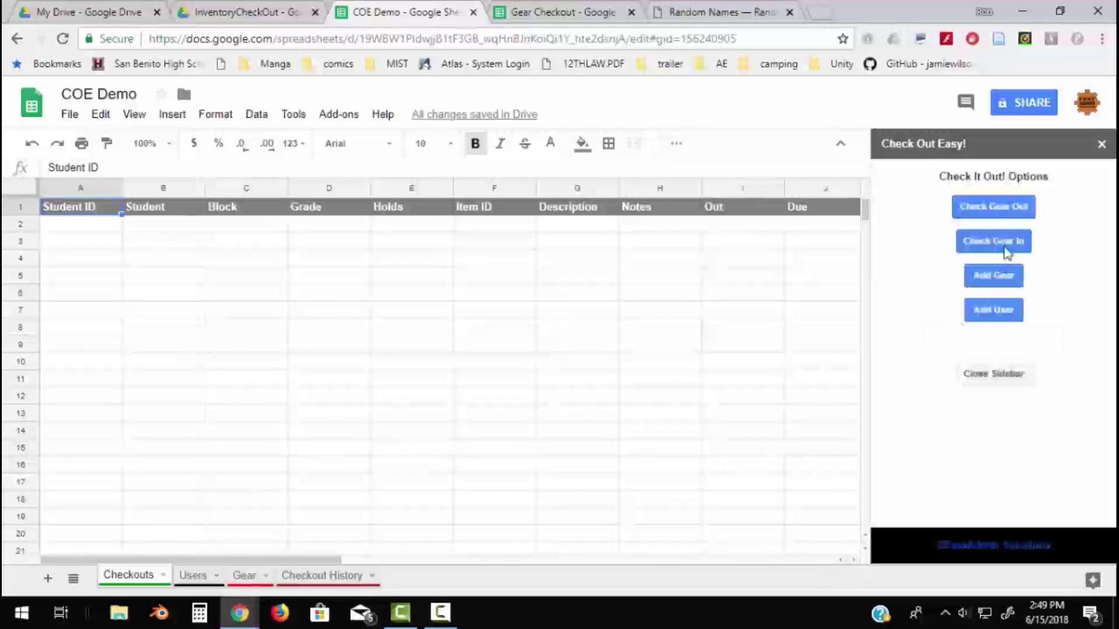
Check out Canon Camcorder item 53 to the same student and view Checkout History.
click(1005, 216)
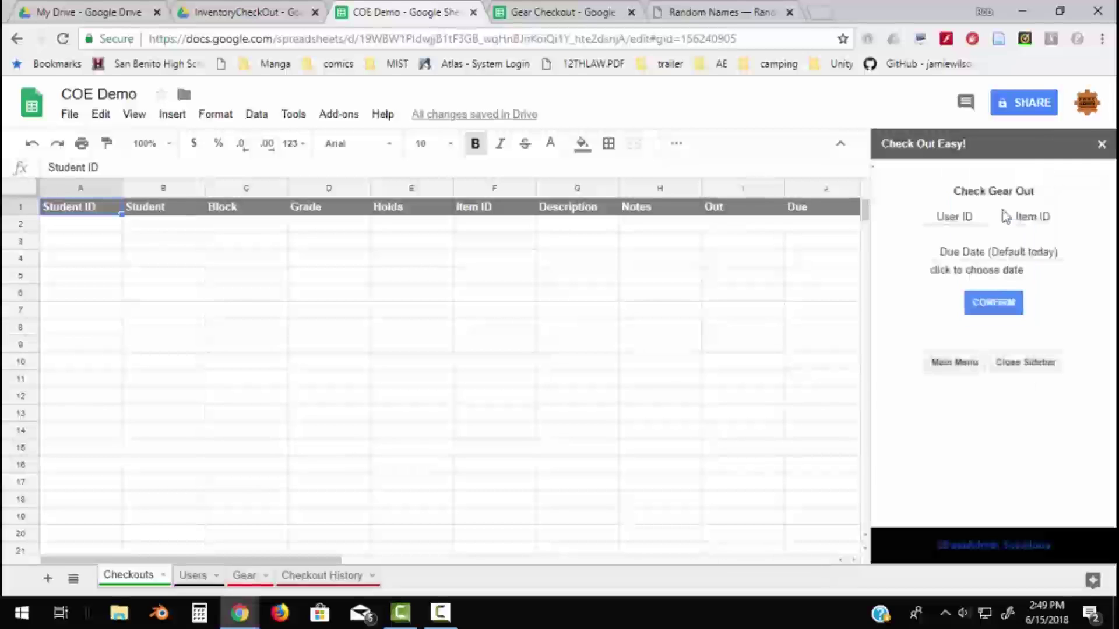
click(959, 235)
text(65265)
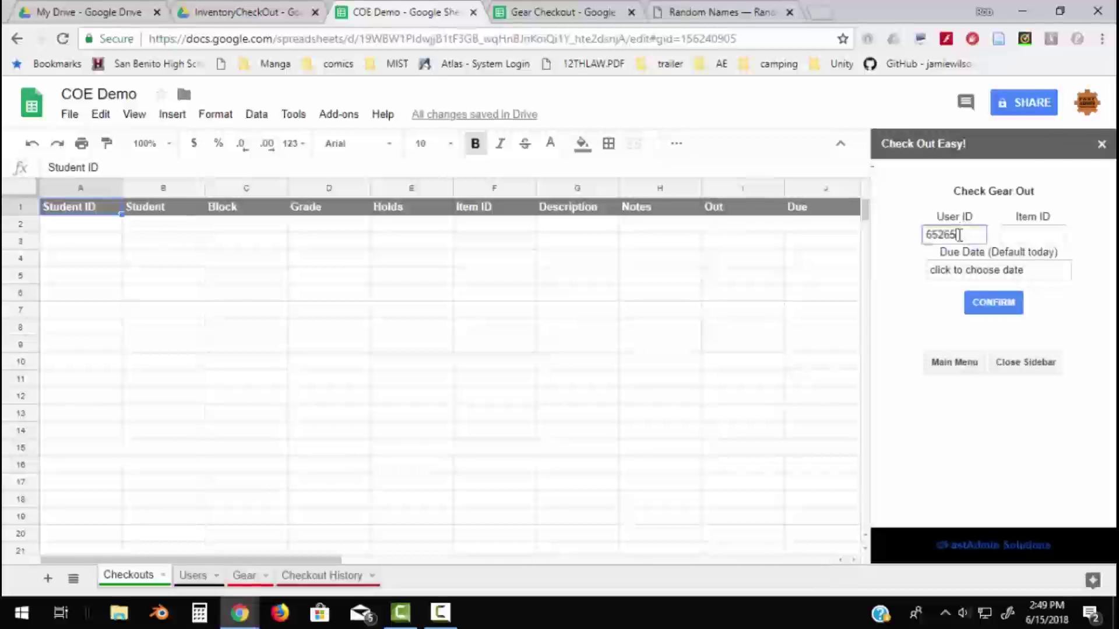
click(1019, 233)
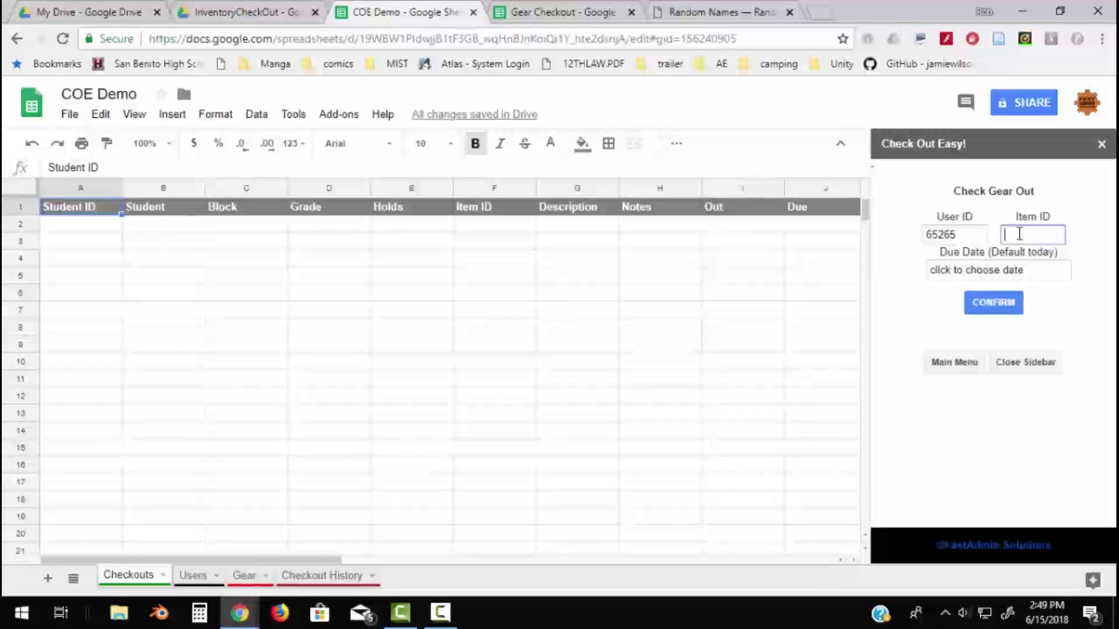
text(53)
click(988, 305)
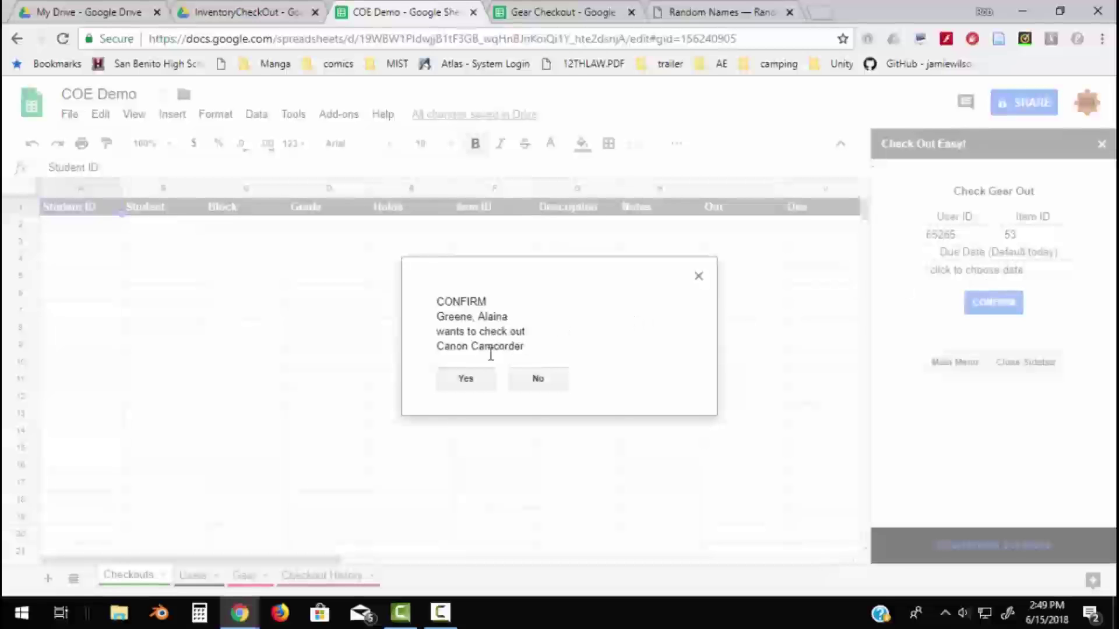
click(462, 380)
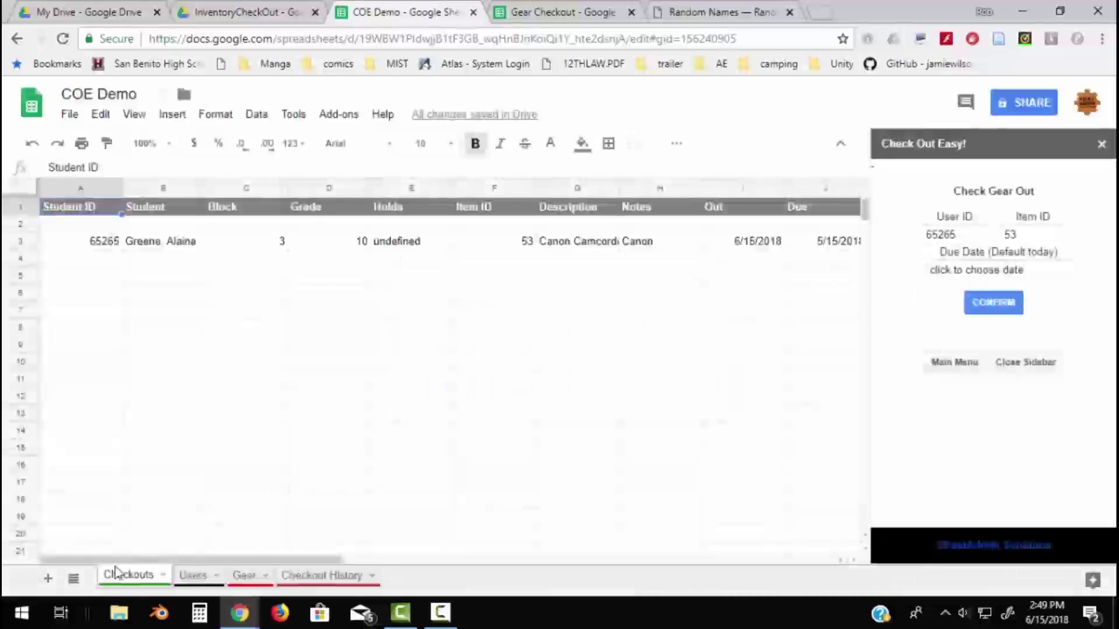
drag(176, 560, 153, 570)
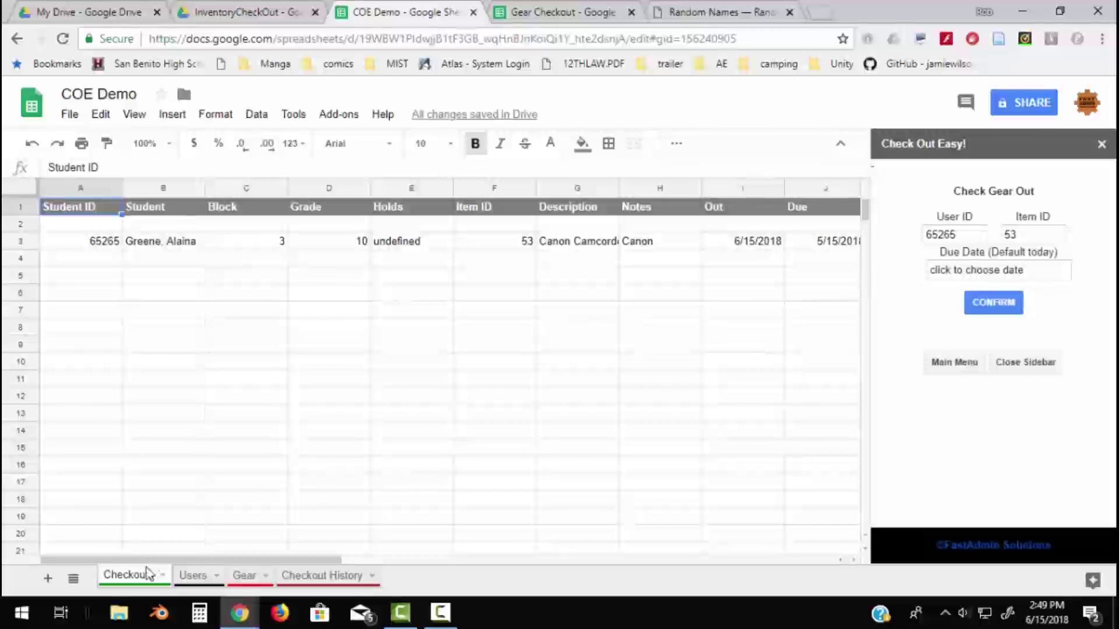
click(314, 577)
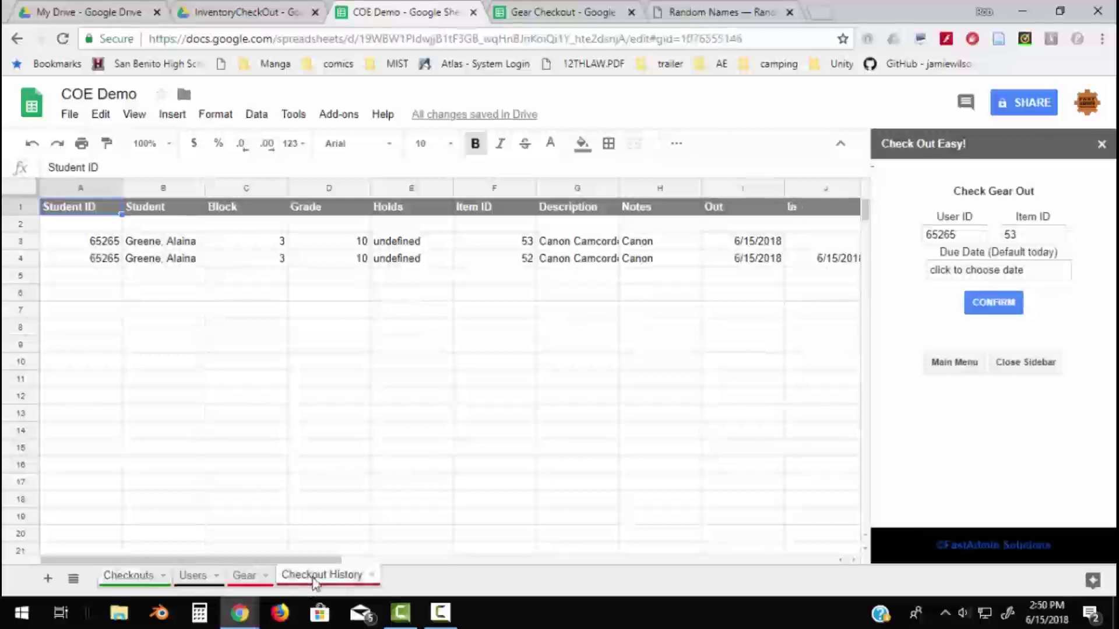
Scroll the Gear sheet to item 53, now marked as checked out.
click(246, 577)
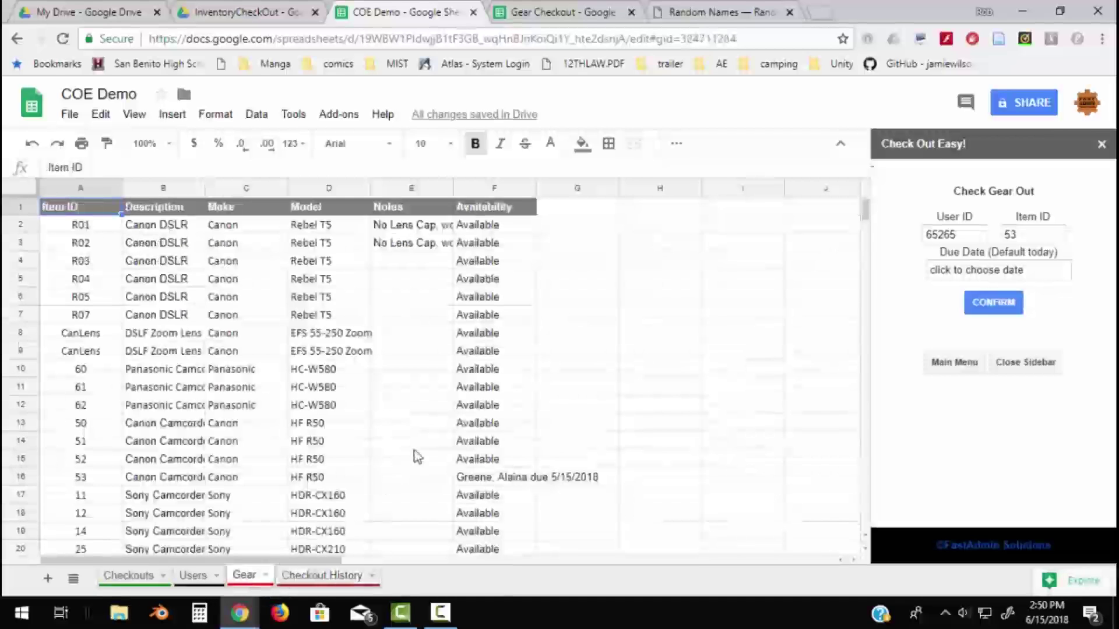
scroll(458, 452, down, 1)
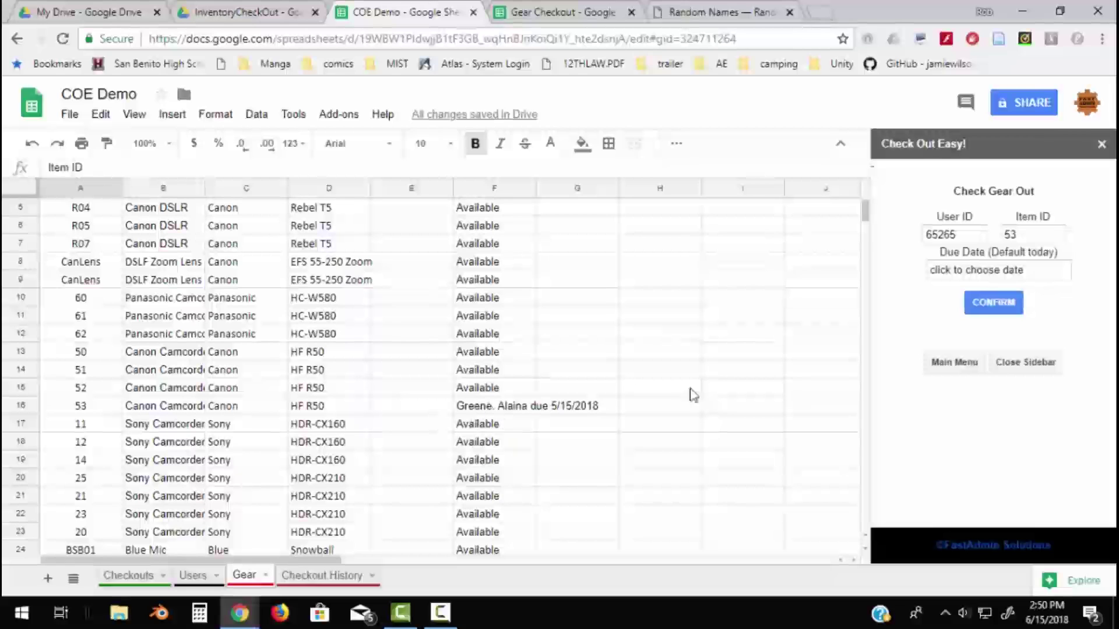
Attempt a second checkout of item 53, acknowledge the refusal, and view Checkout History.
click(936, 366)
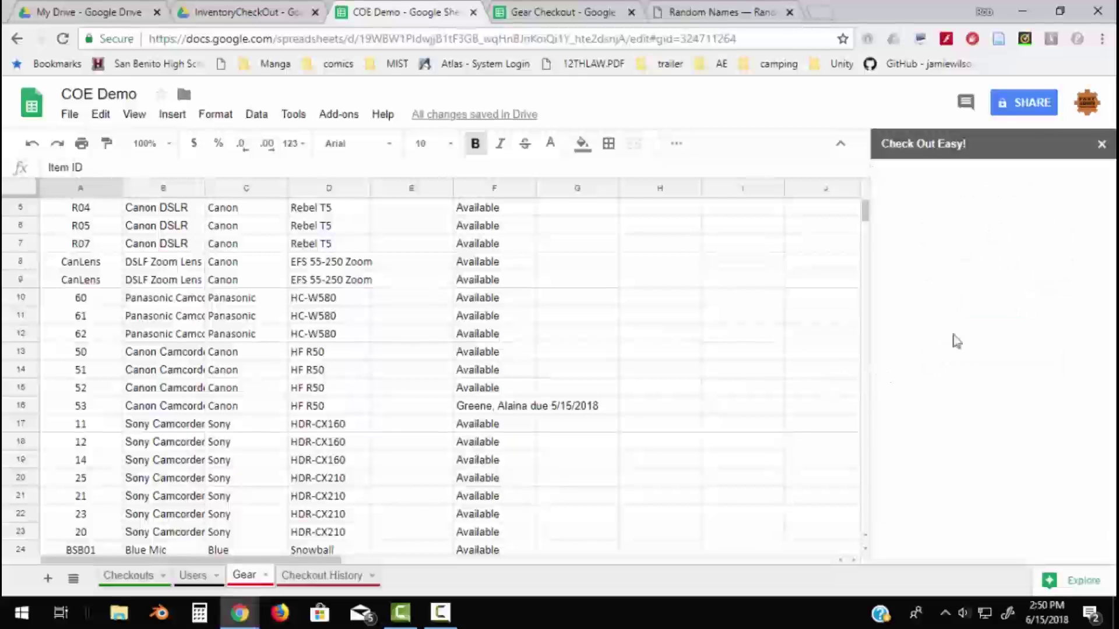
click(985, 209)
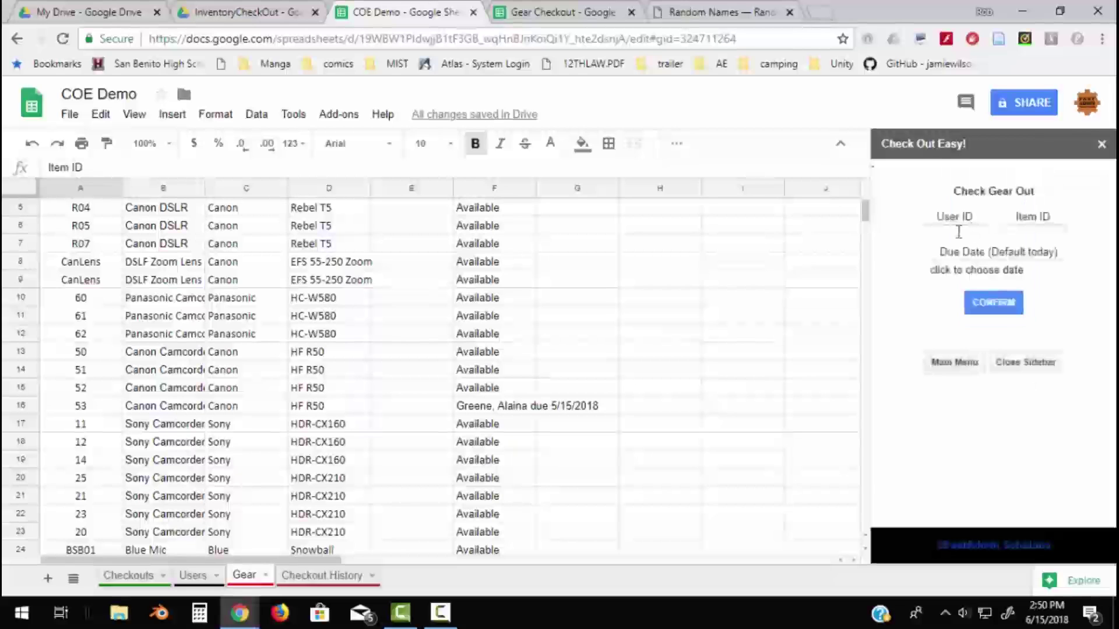
click(957, 233)
text(65265)
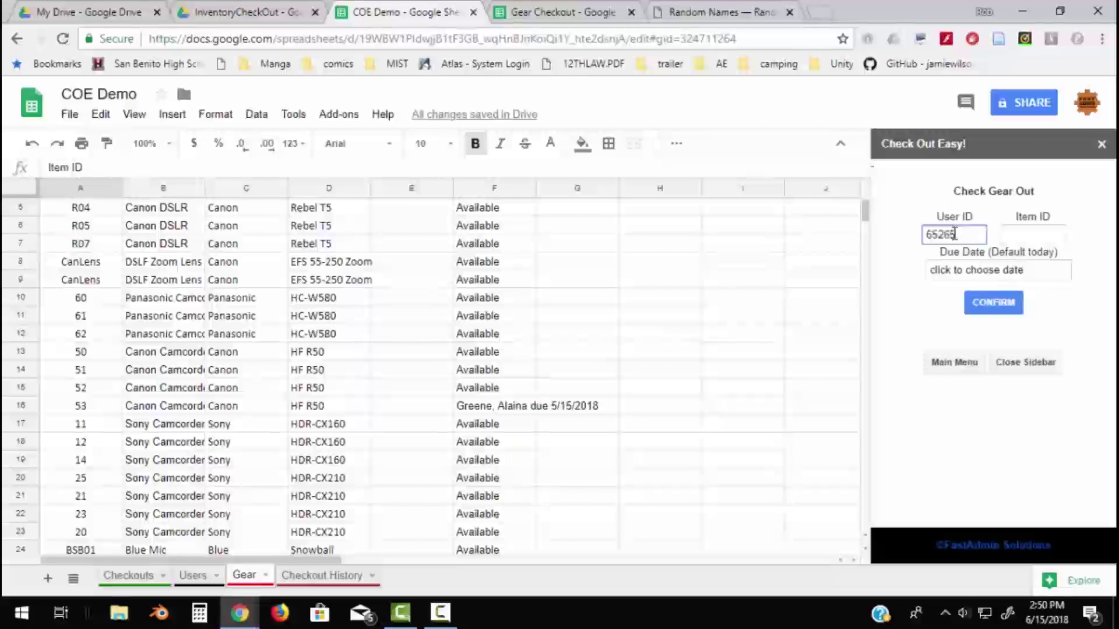
text(4)
click(1021, 233)
text(53)
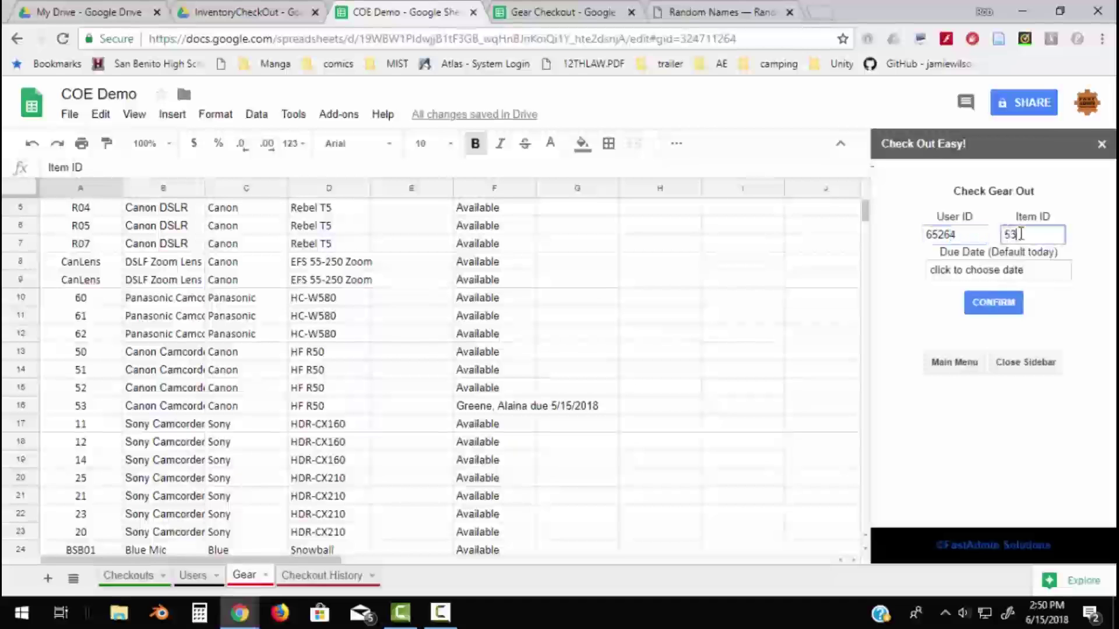
click(989, 308)
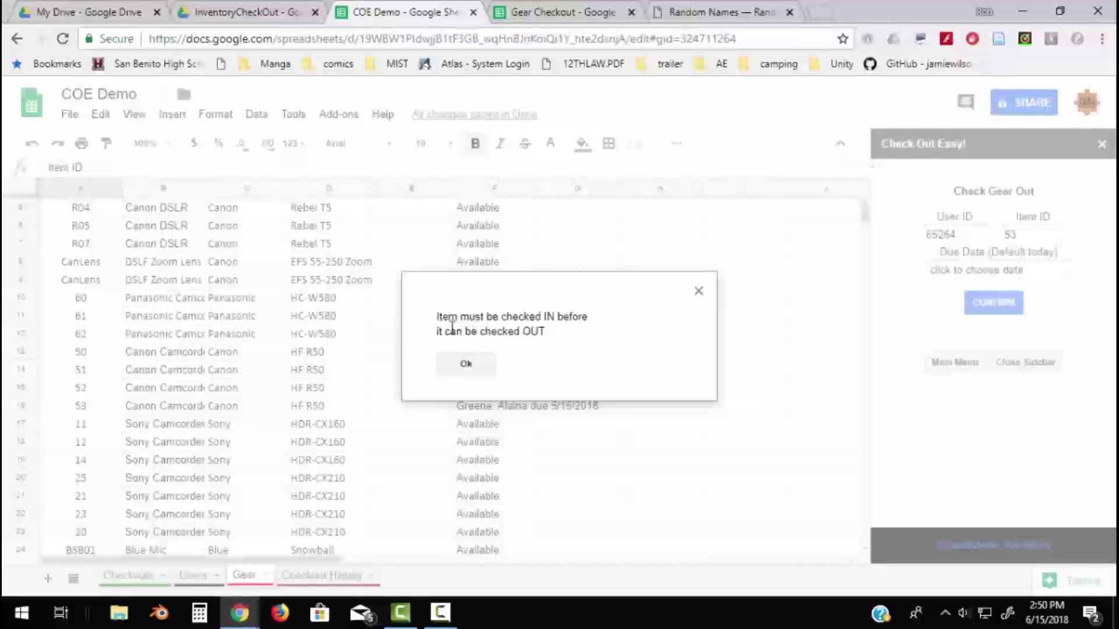
click(464, 365)
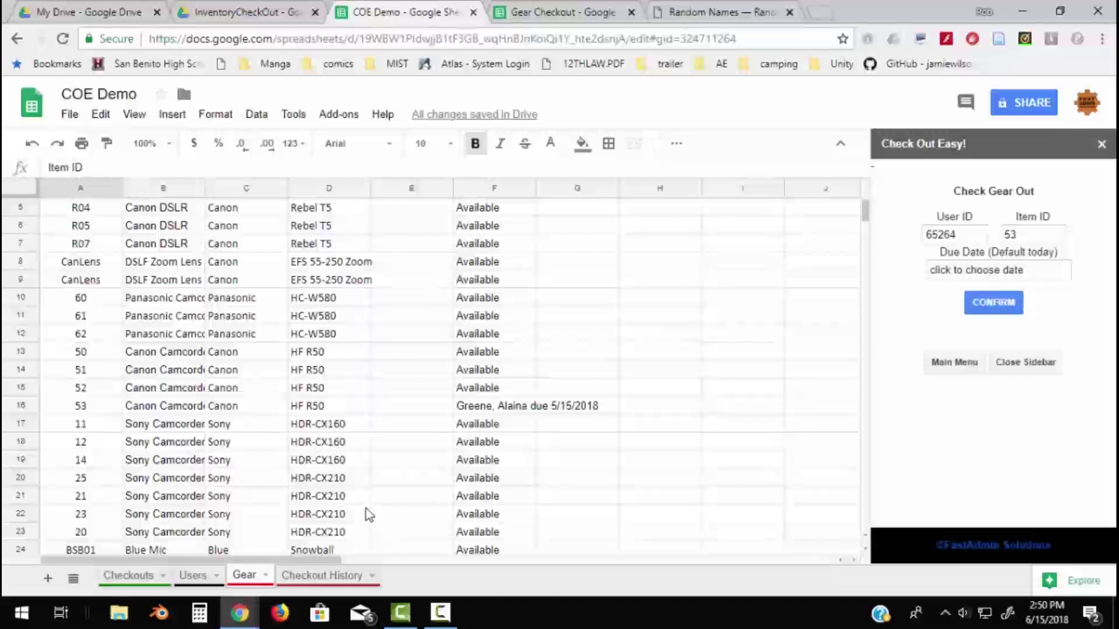
click(312, 575)
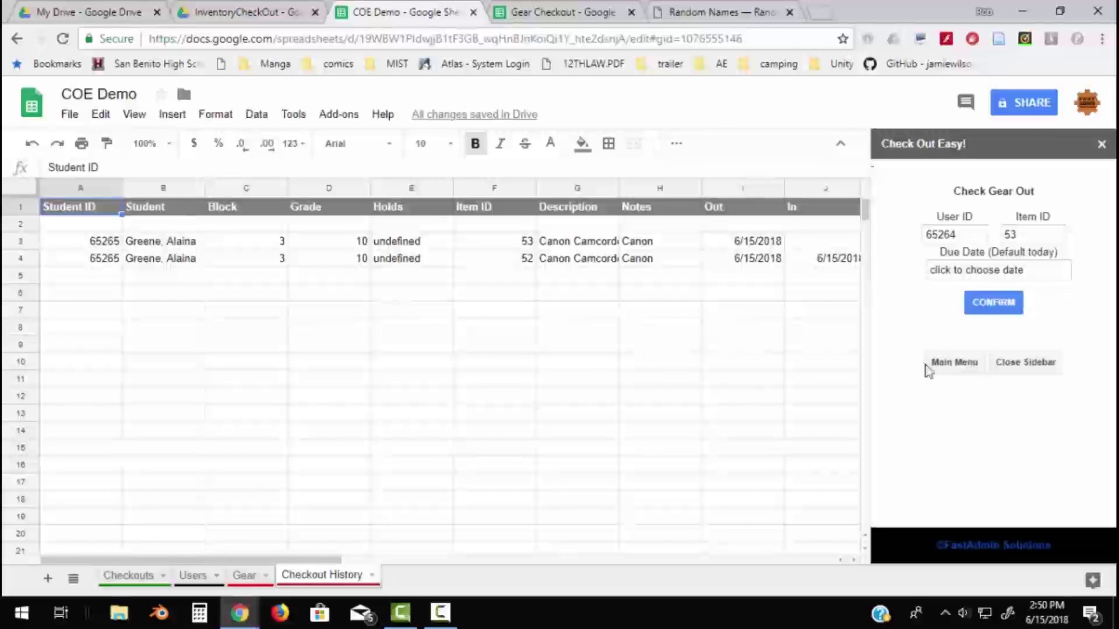
Check item 53 back in and dismiss the confirmation.
click(947, 363)
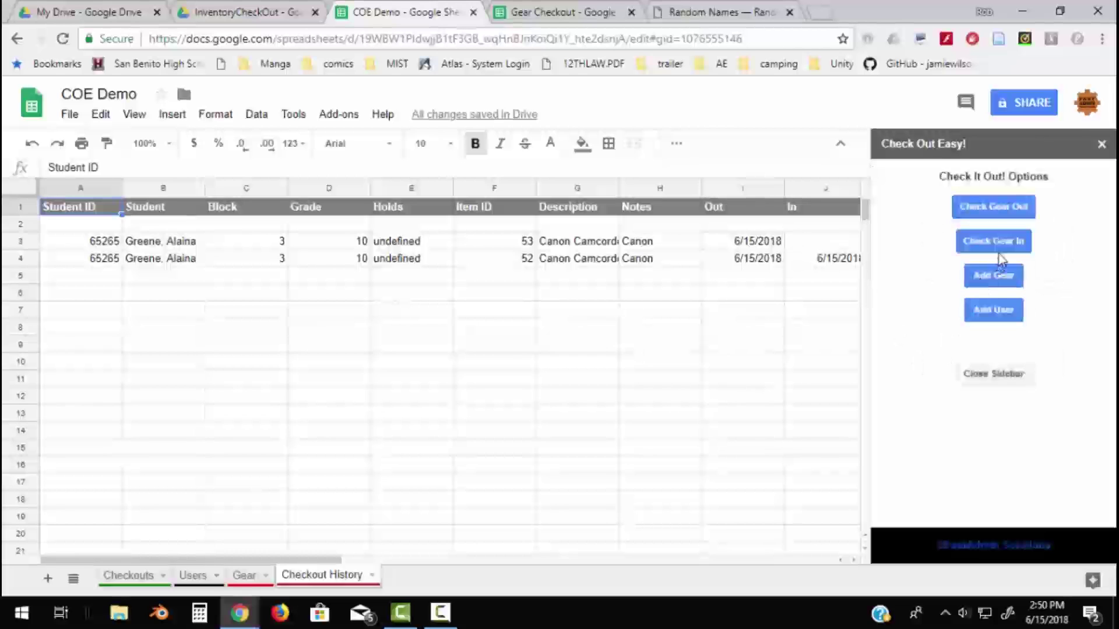
click(1002, 248)
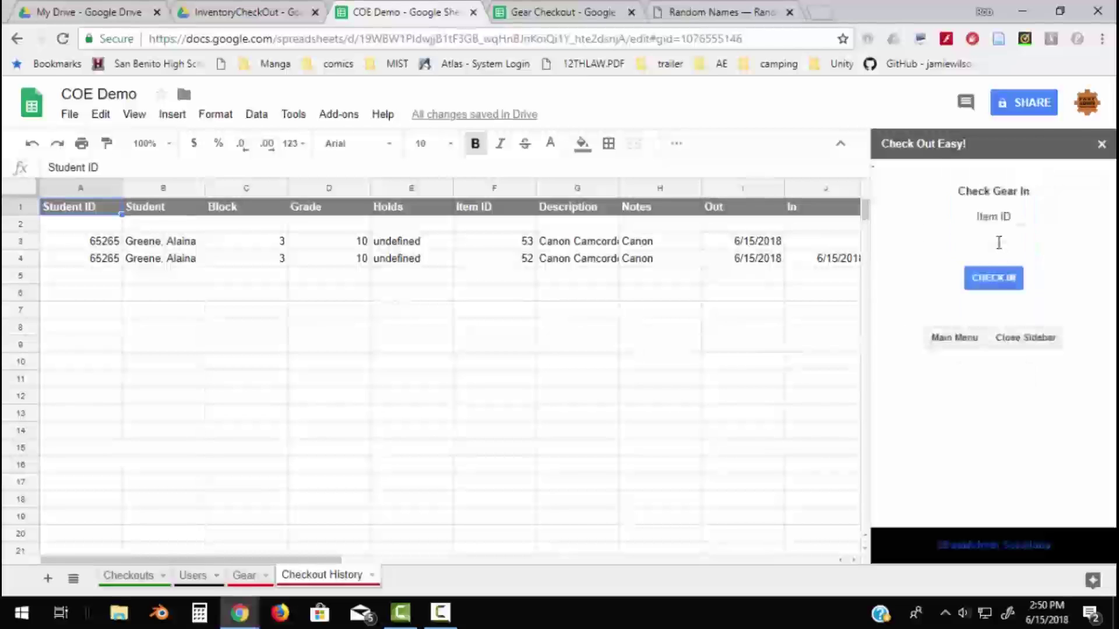
click(996, 236)
text(53)
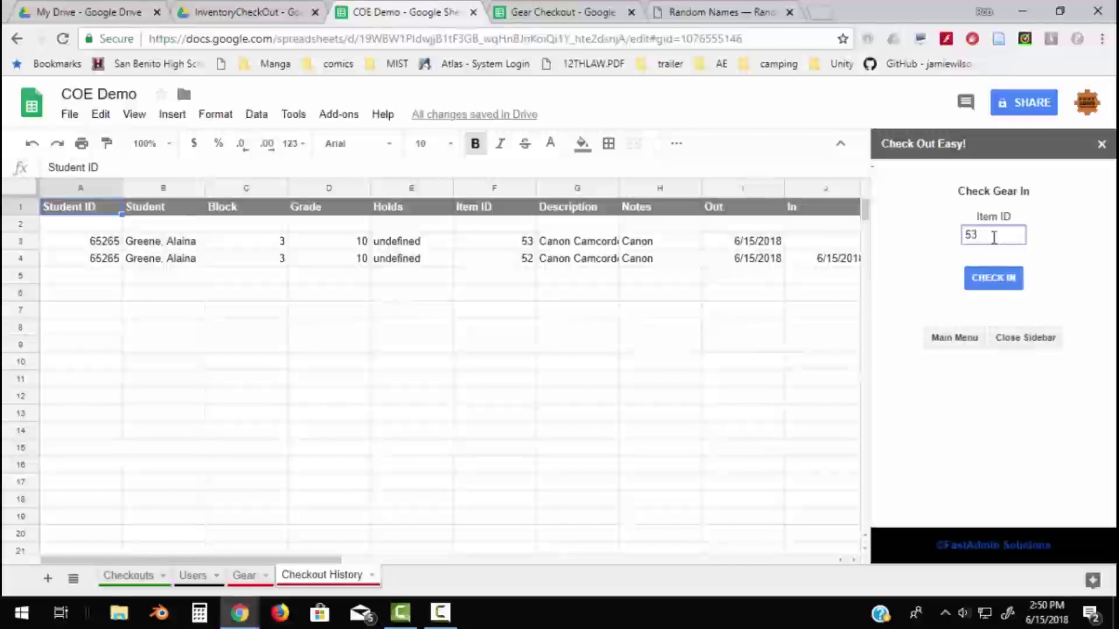
click(989, 288)
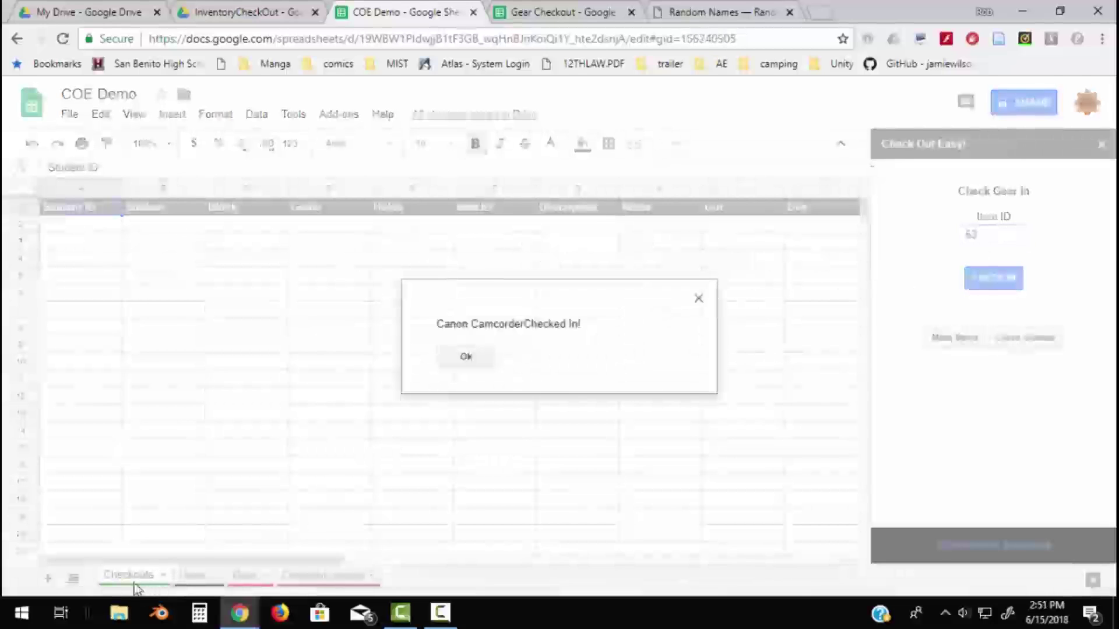
click(466, 358)
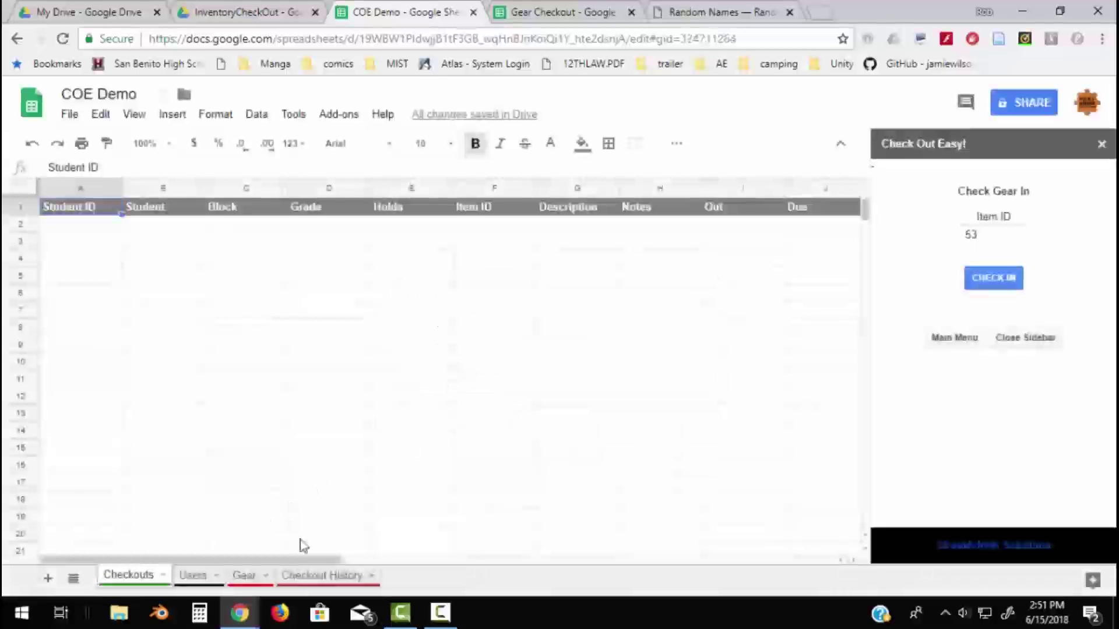
View item 53's return date in Checkout History, then the Checkouts and Users sheets.
click(333, 576)
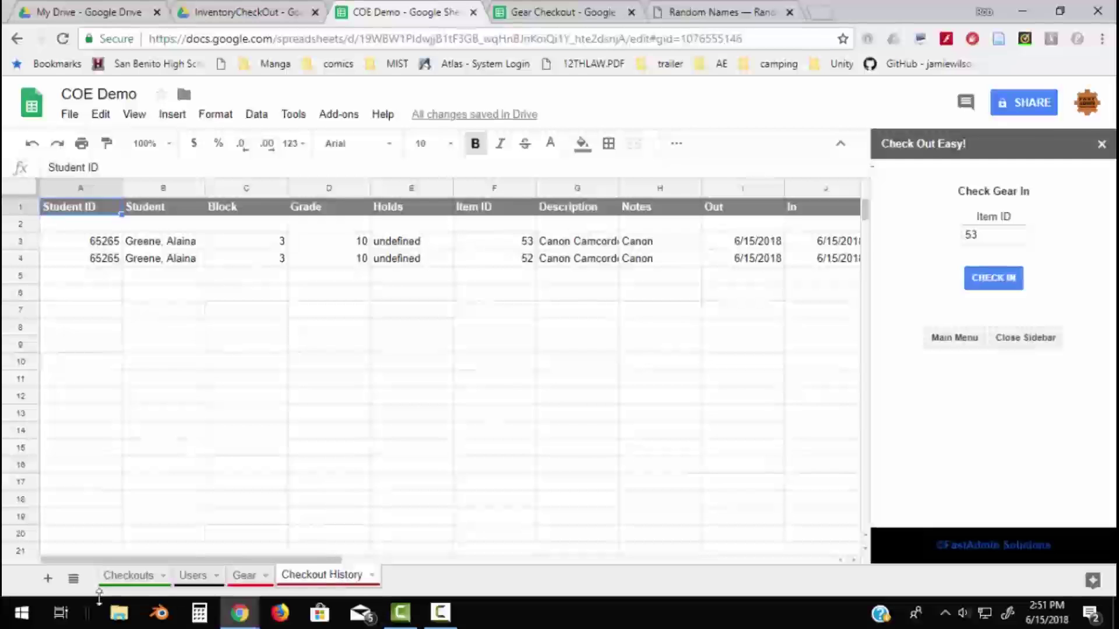
click(130, 577)
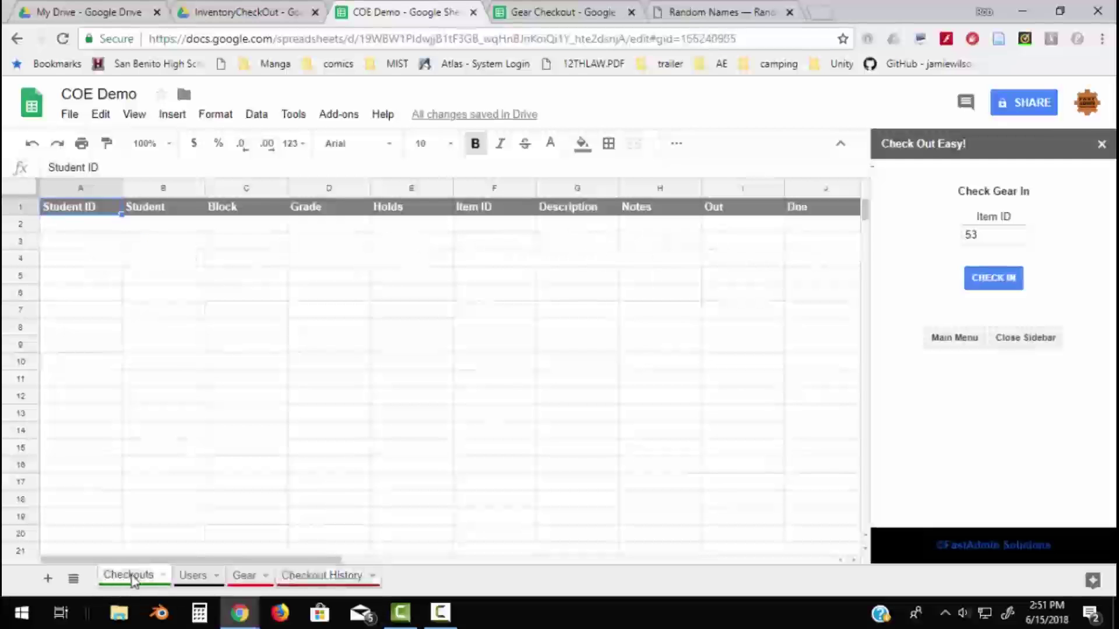
click(196, 576)
Browse the Users list, then return to the Gear sheet and the Check Out Easy main options.
scroll(295, 502, down, 5)
scroll(294, 502, up, 10)
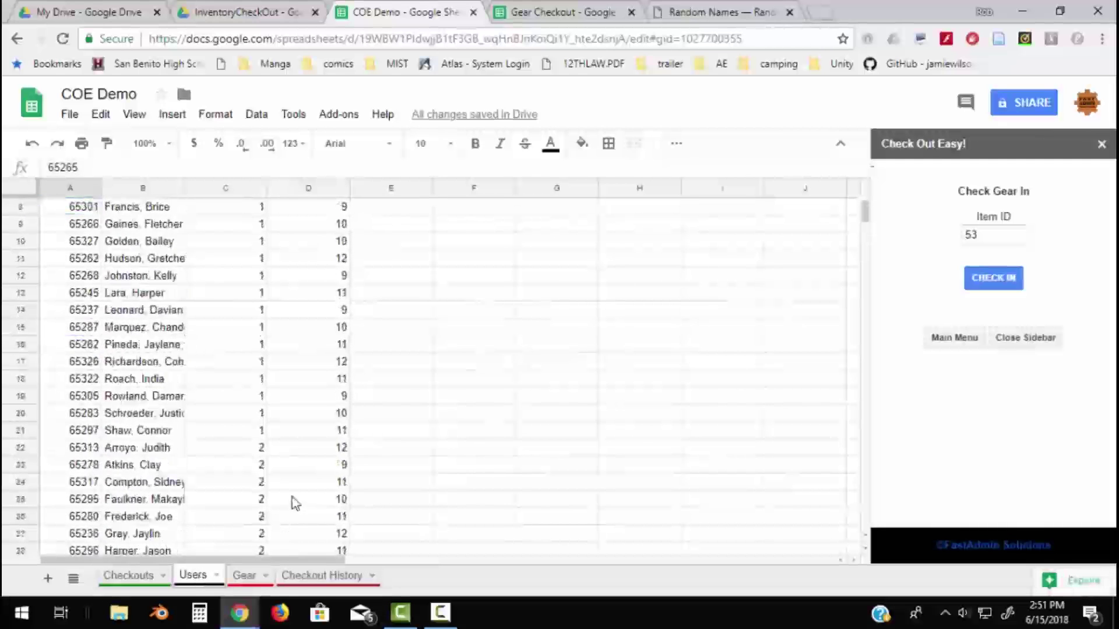
click(244, 575)
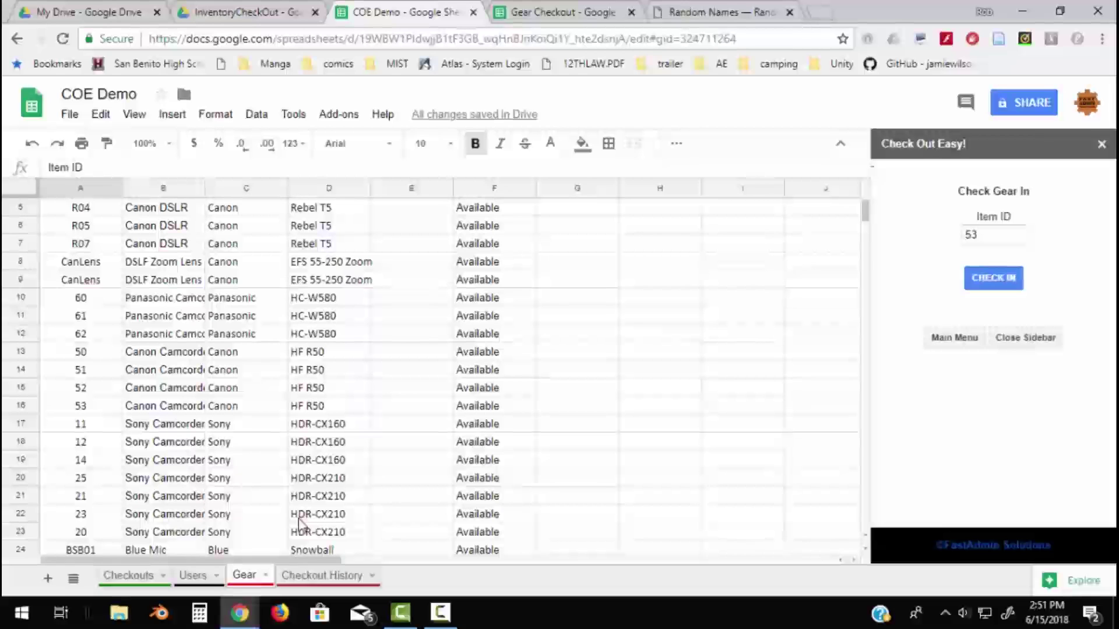
click(932, 347)
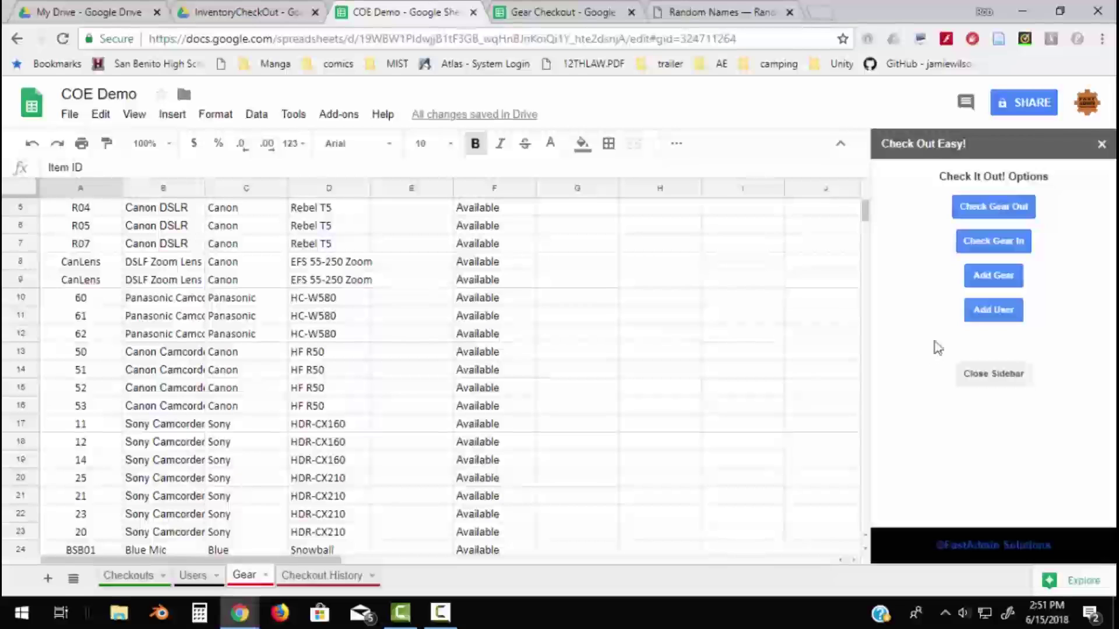
Show the Add New Gear form in the Check Out Easy sidebar, then go back to the options menu.
click(991, 276)
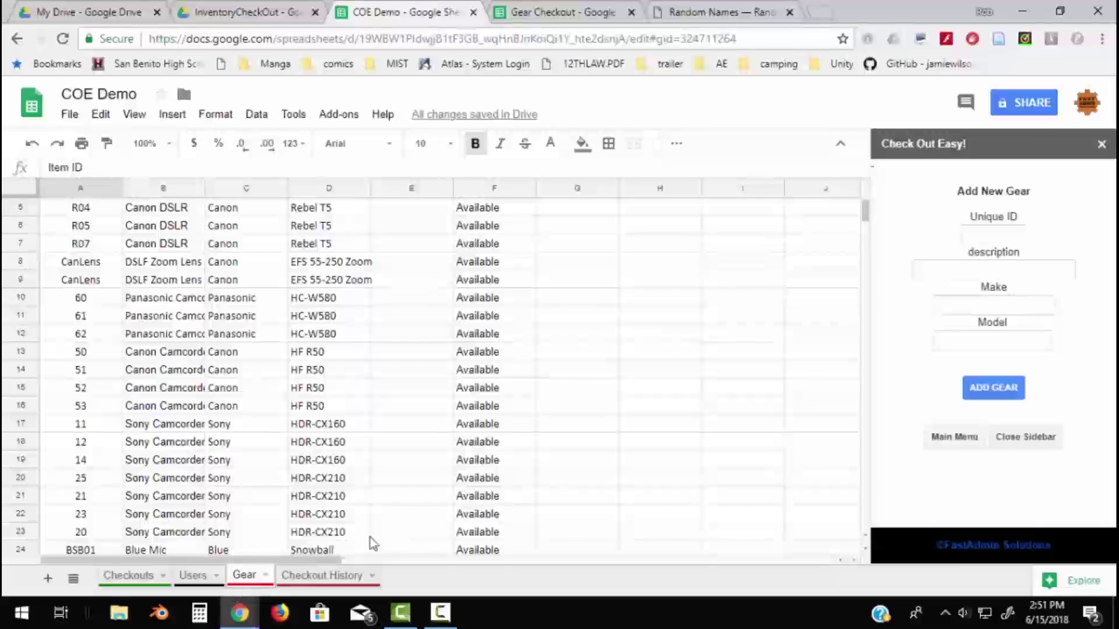
click(954, 437)
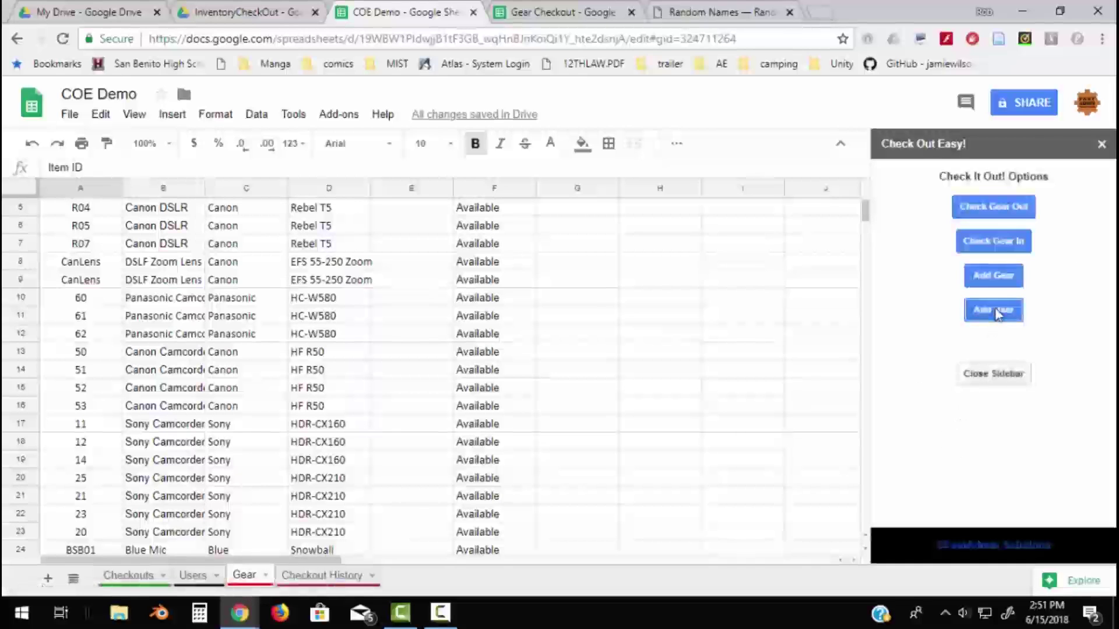
Open the Add New User form with its ID, name, section, grade, cell and email fields.
click(996, 312)
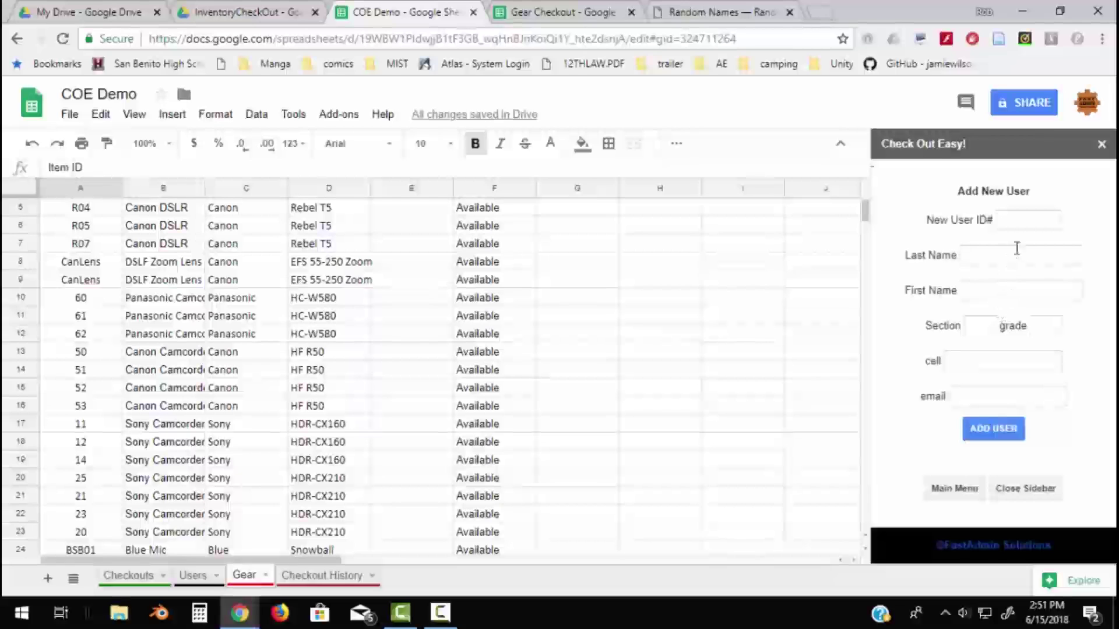